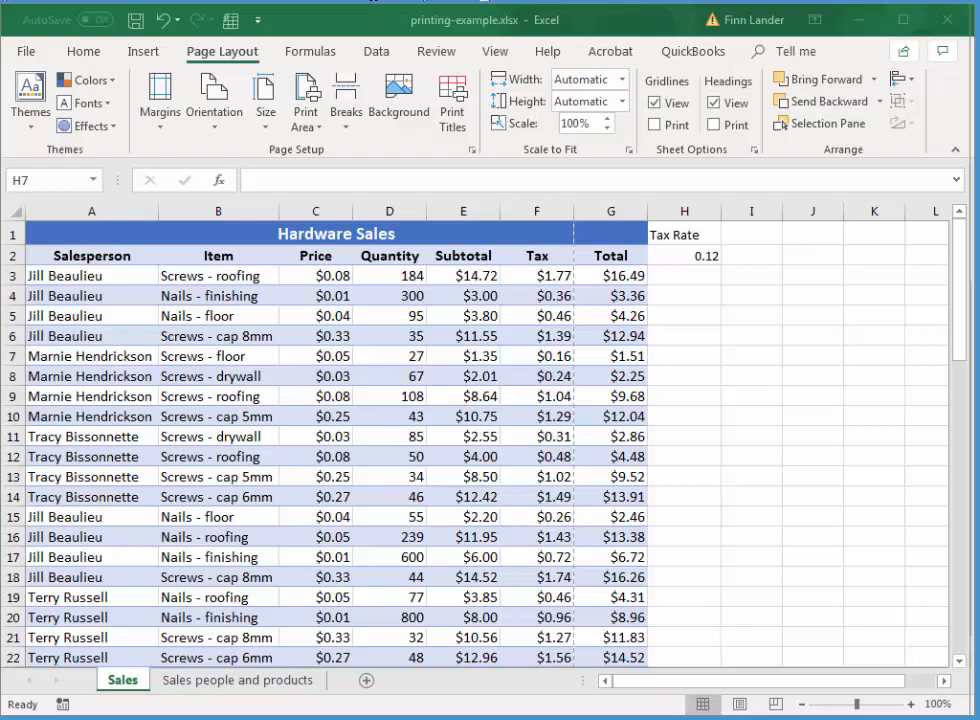
- Examine how the Sales sheet splits across pages in the print preview and return to the worksheet
left_click(24, 55)
left_click(58, 396)
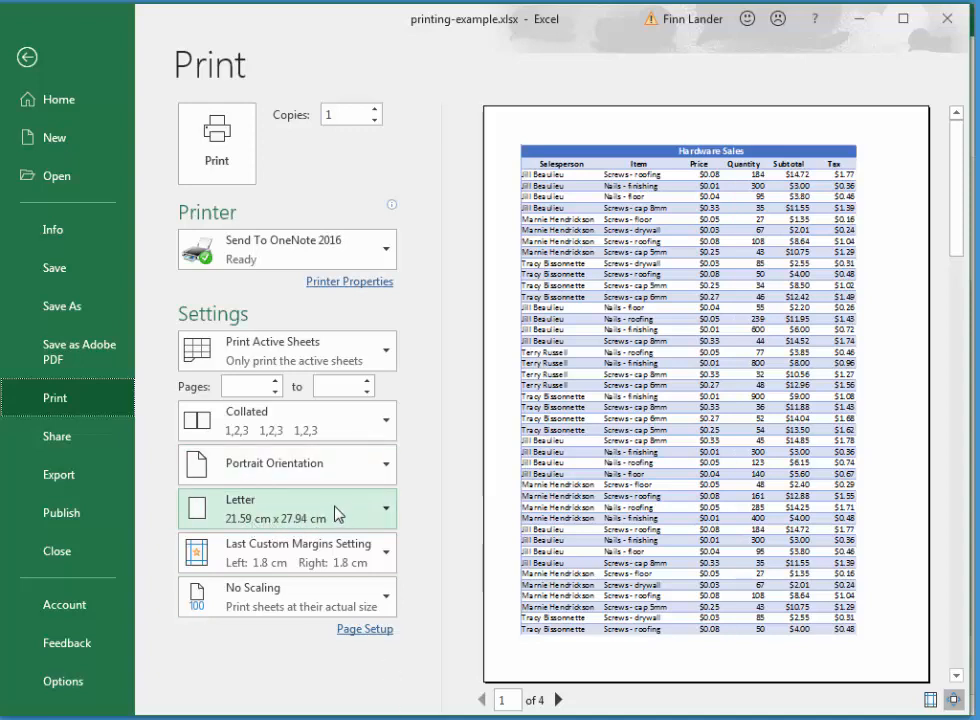
left_click(559, 700)
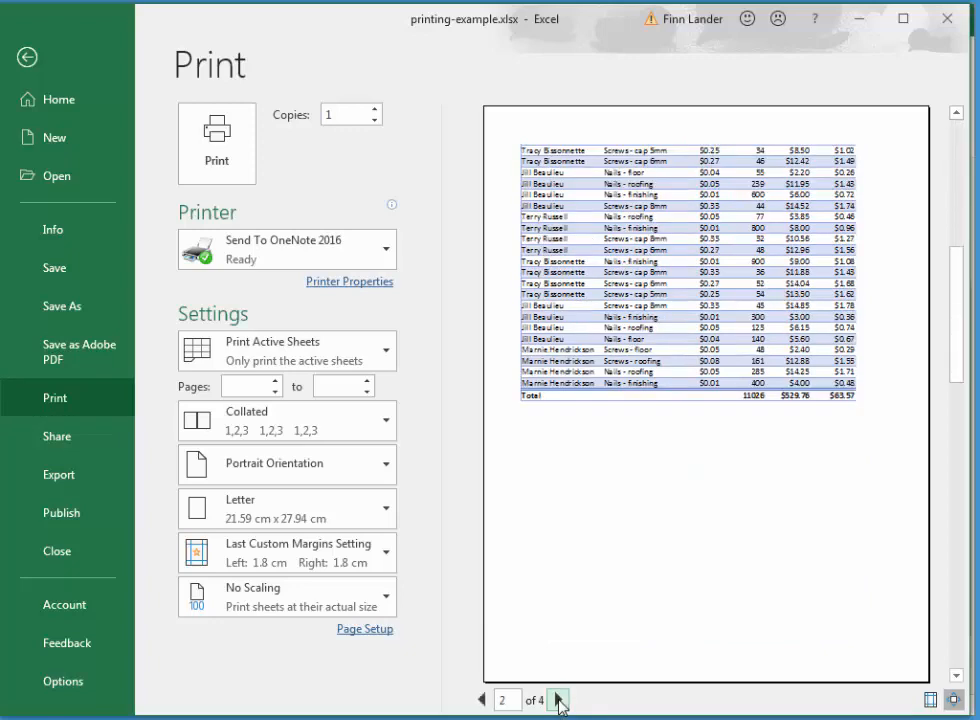
left_click(559, 700)
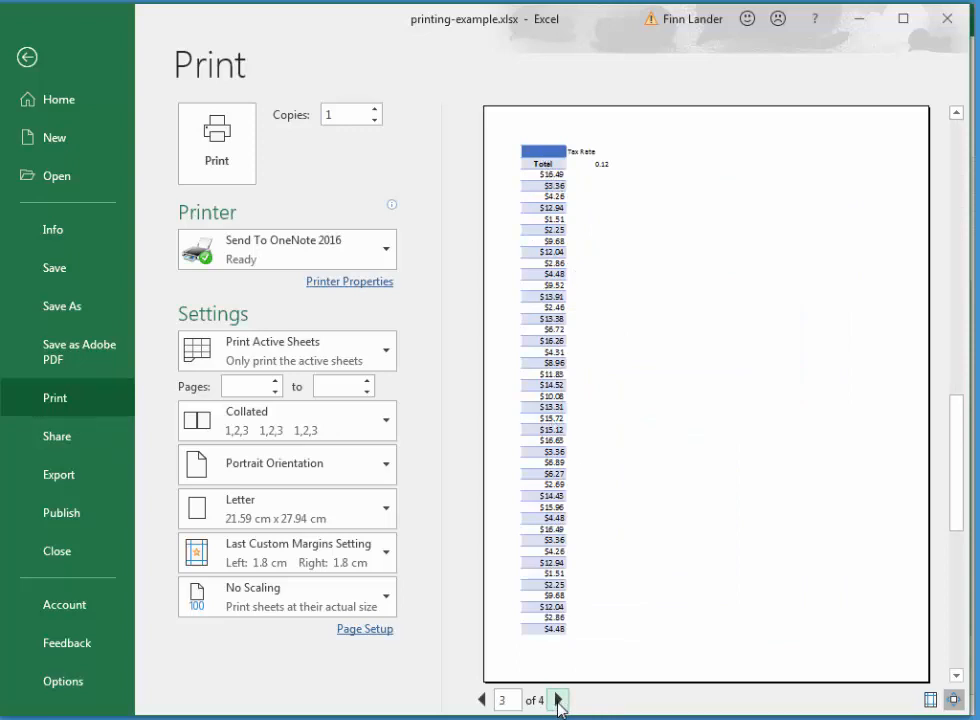
left_click(559, 700)
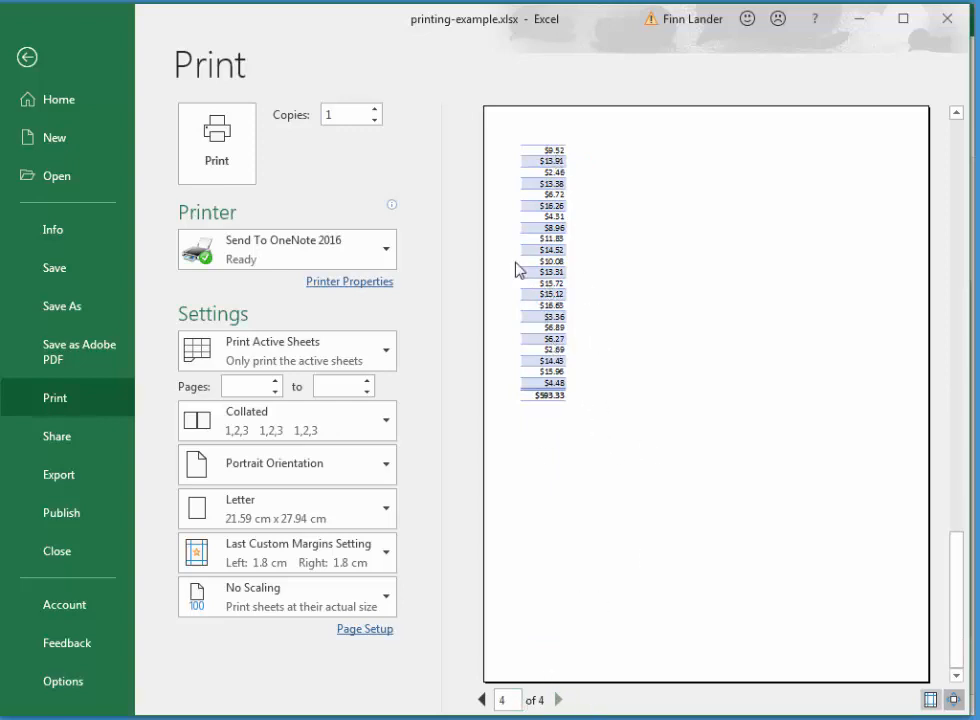
left_click(482, 700)
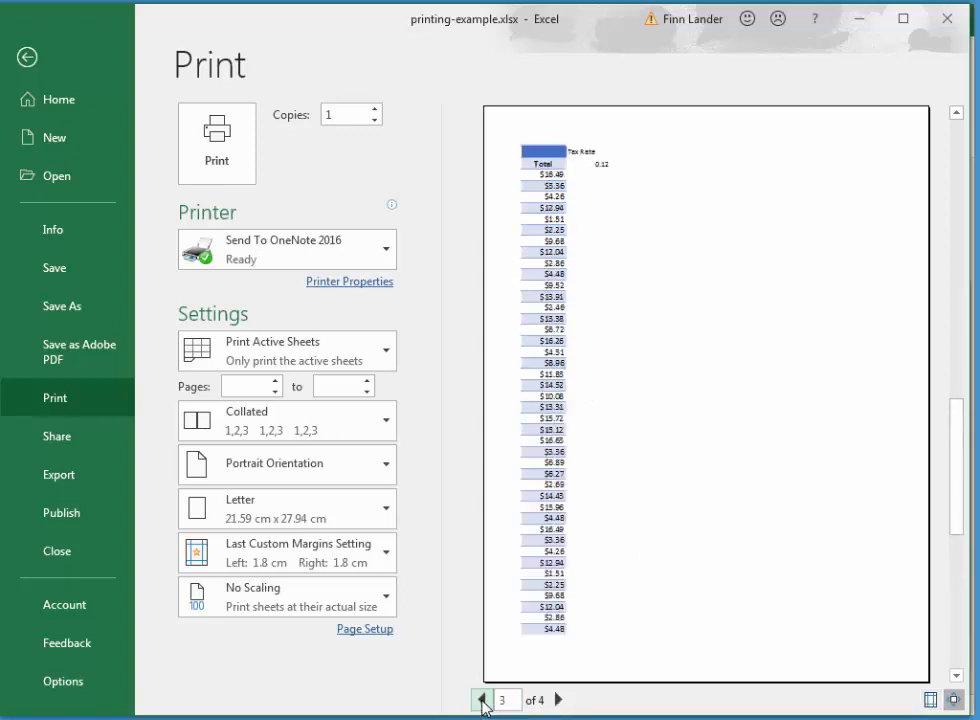
left_click(482, 700)
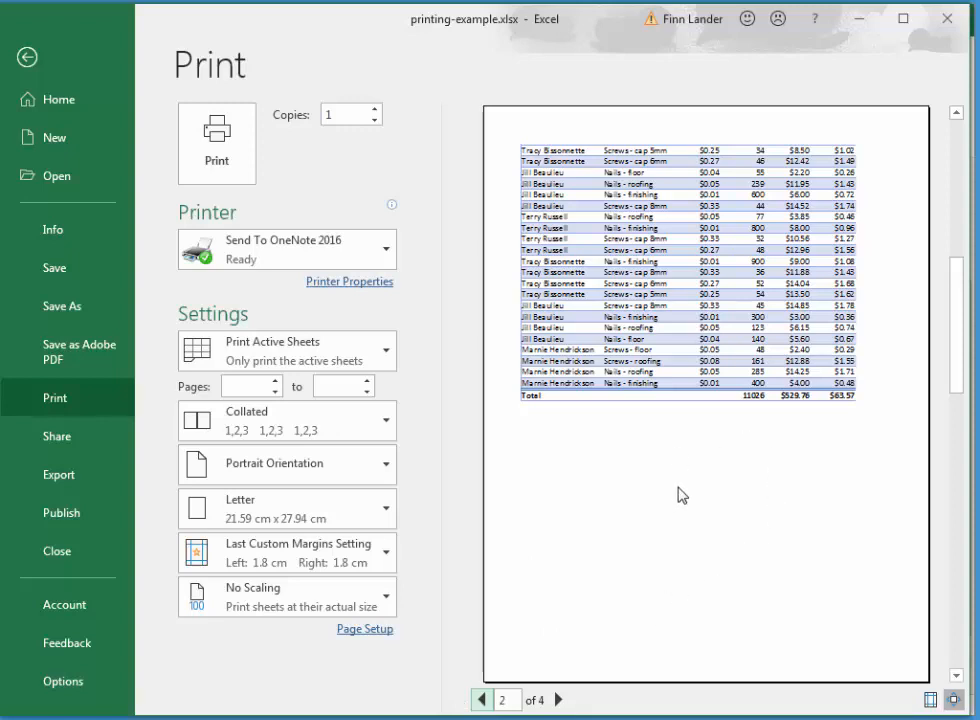
left_click(26, 59)
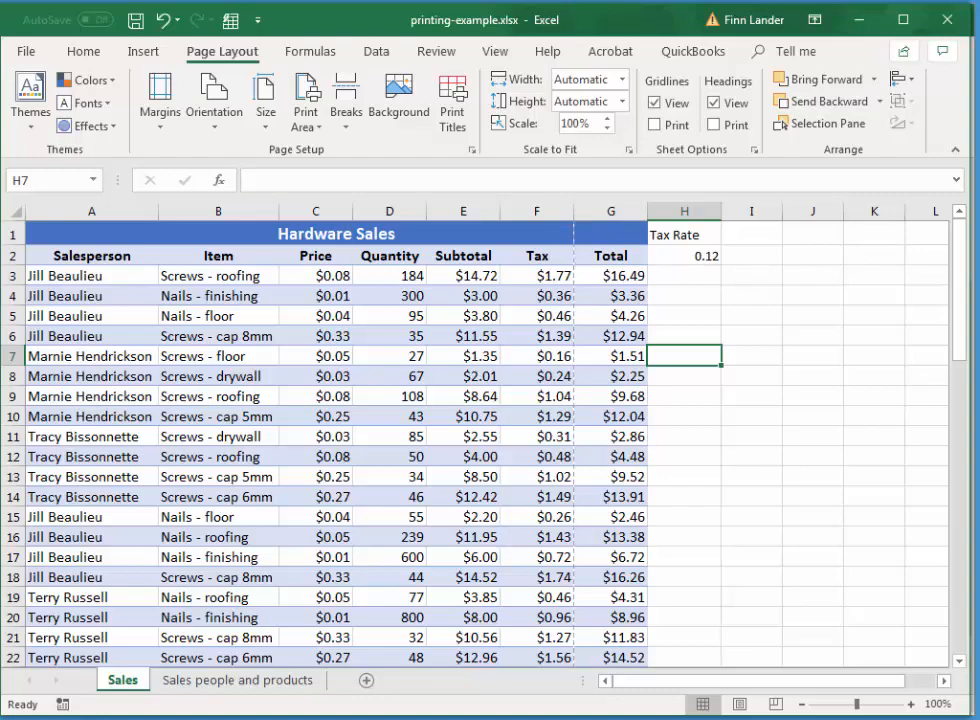
- Set the font of columns A to H to Agency FB and autofit the column widths
left_click_drag(962, 284, 948, 250)
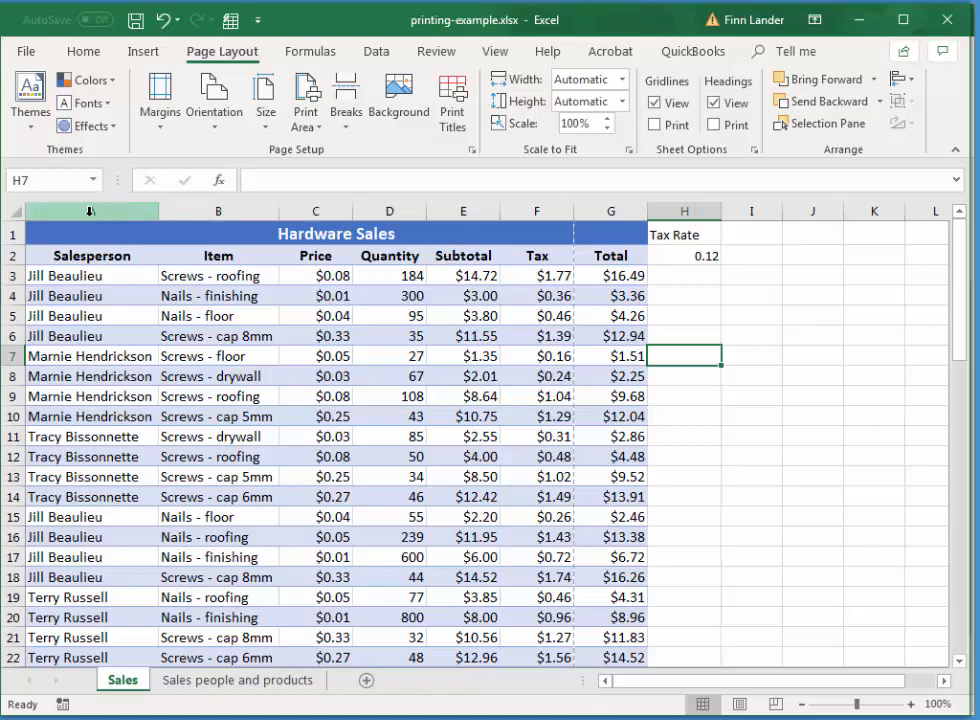
left_click_drag(90, 211, 684, 211)
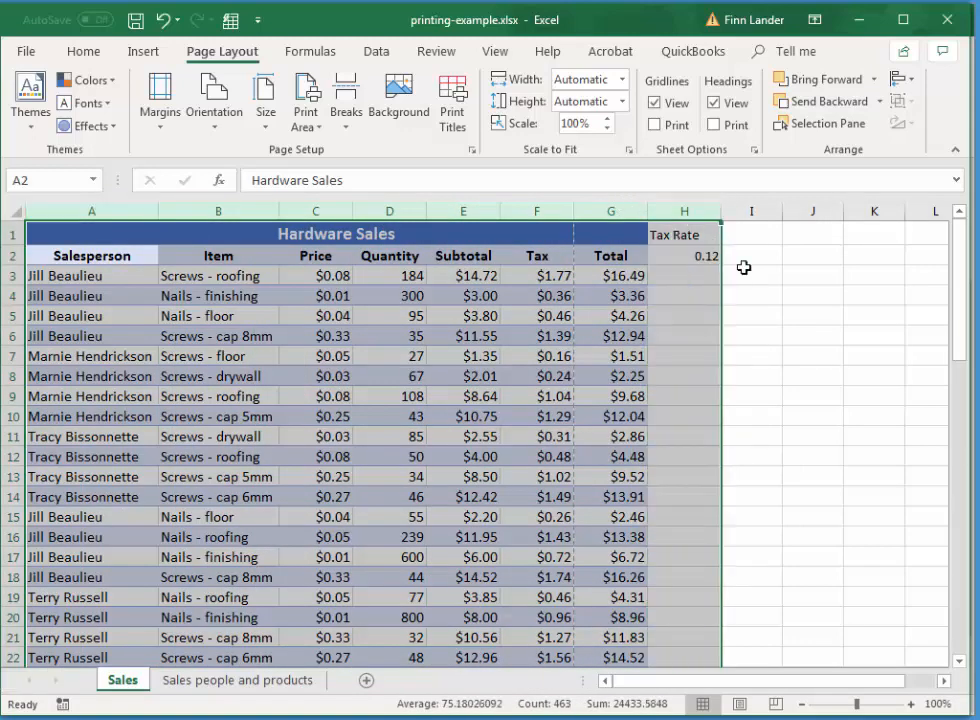
left_click(84, 61)
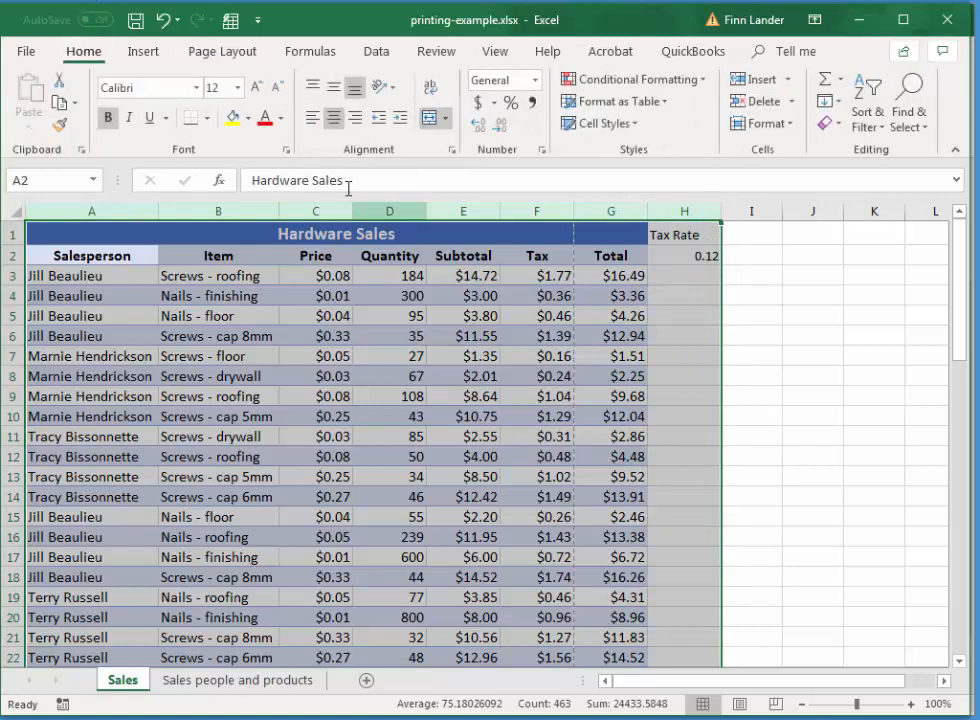
left_click(198, 90)
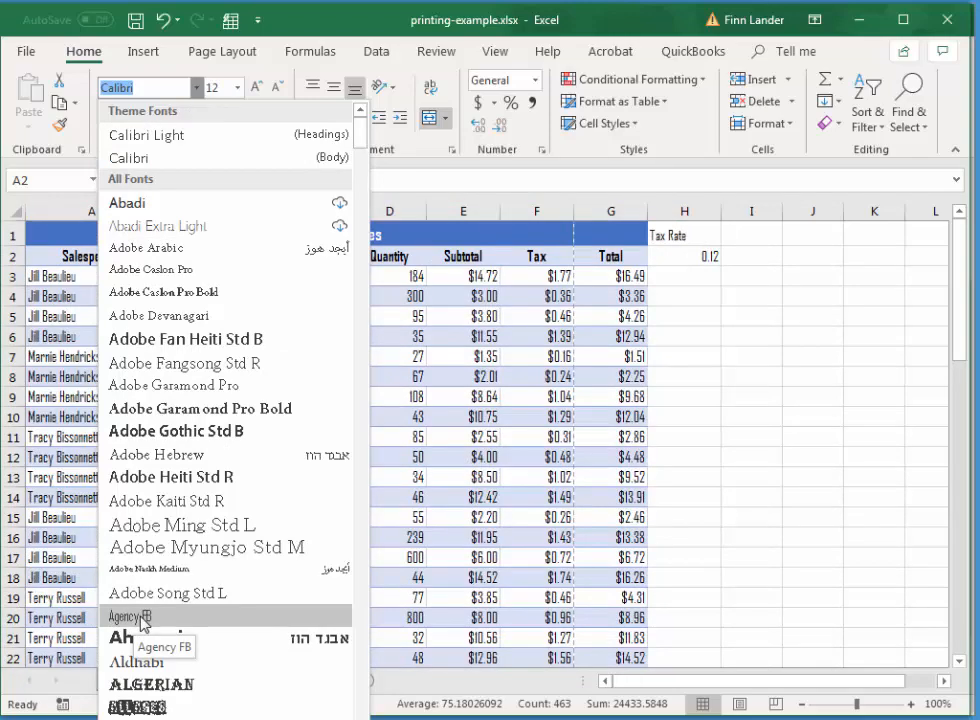
scroll(225, 545, "down", 3)
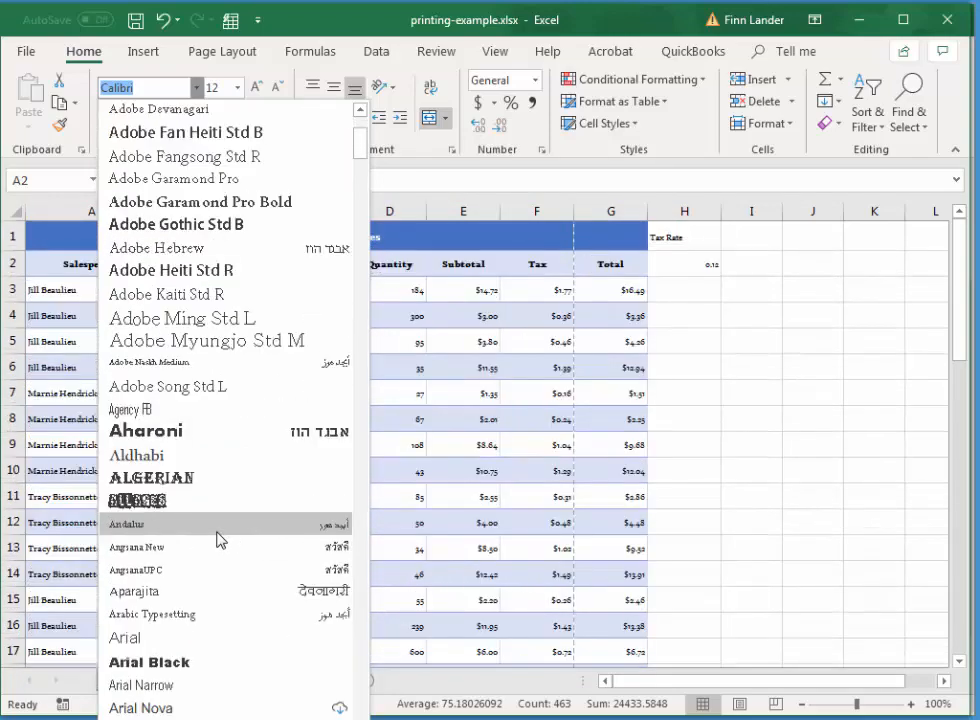
scroll(216, 520, "down", 2)
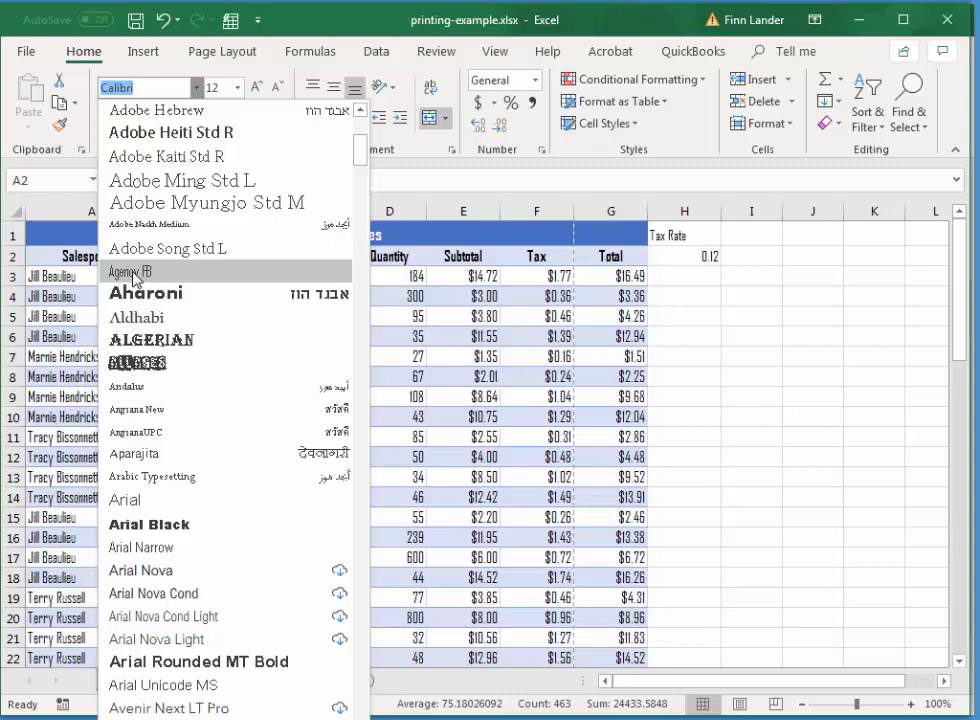
left_click(133, 277)
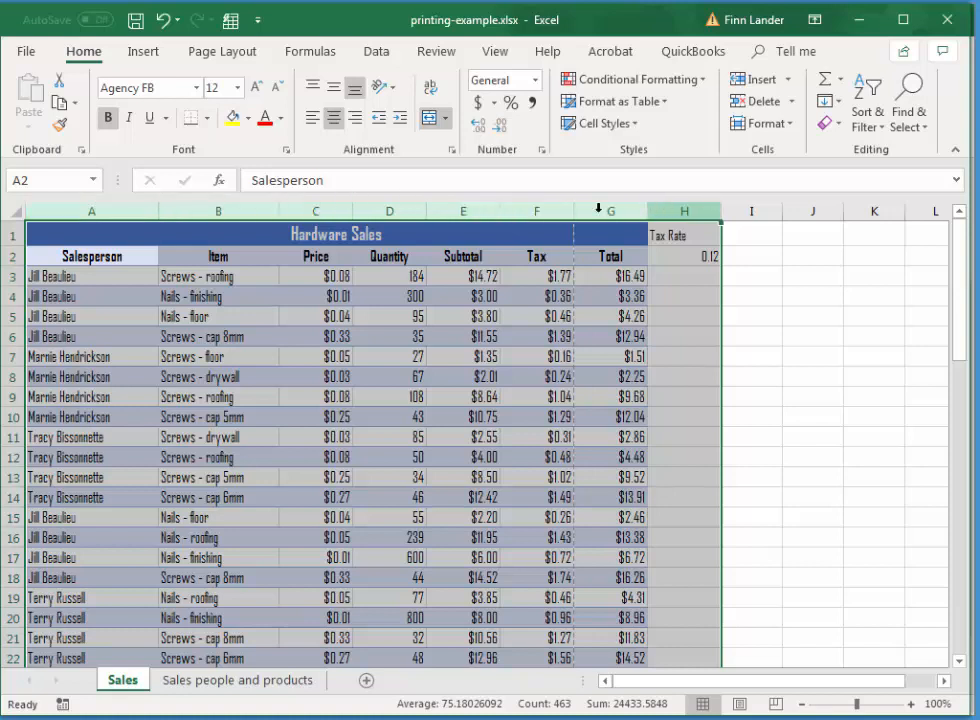
double_click(158, 208)
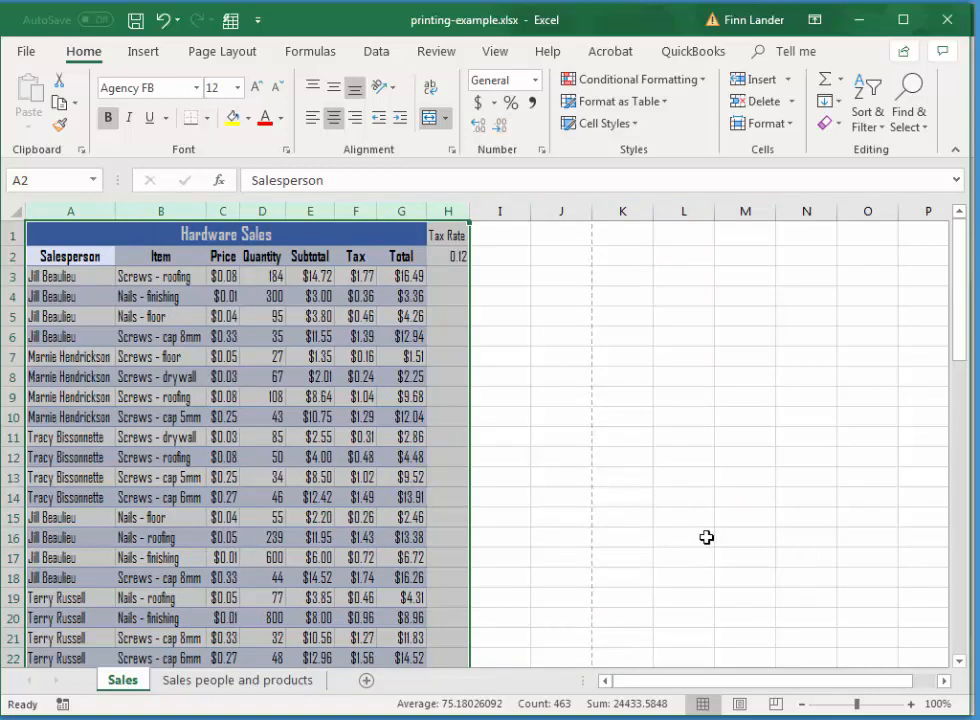
- Check the pages of the Agency FB version in the print preview and return to the worksheet
left_click(29, 60)
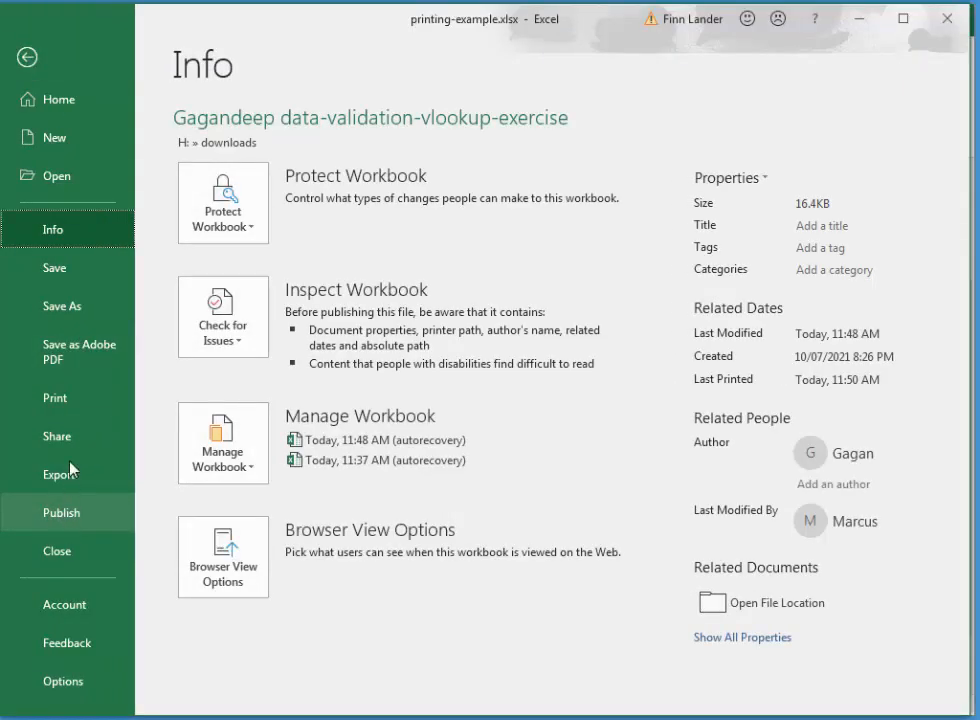
left_click(57, 402)
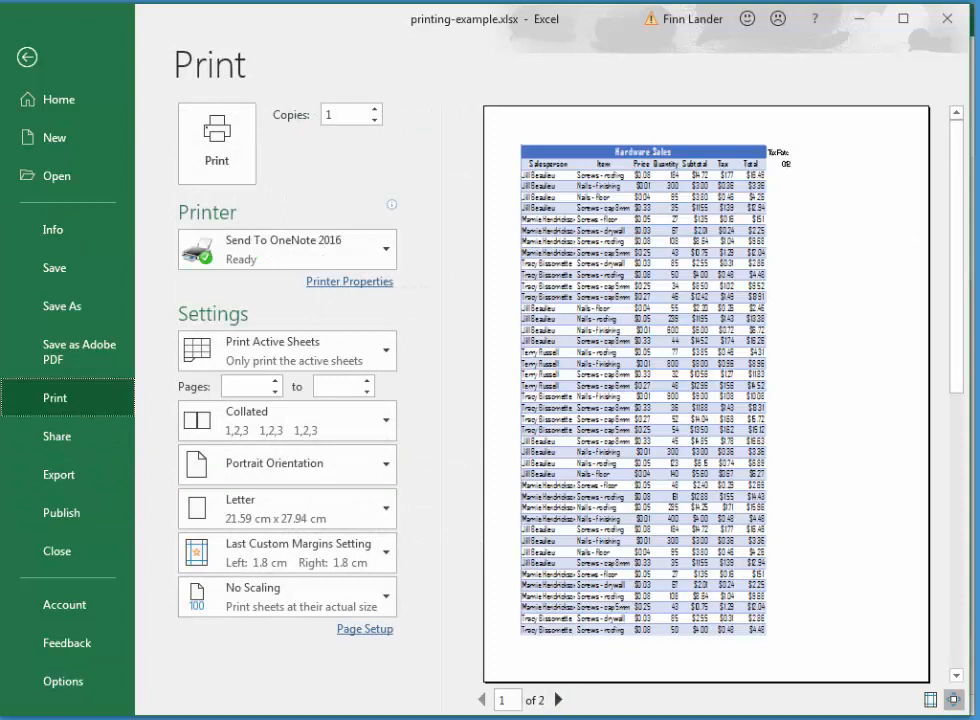
left_click(558, 700)
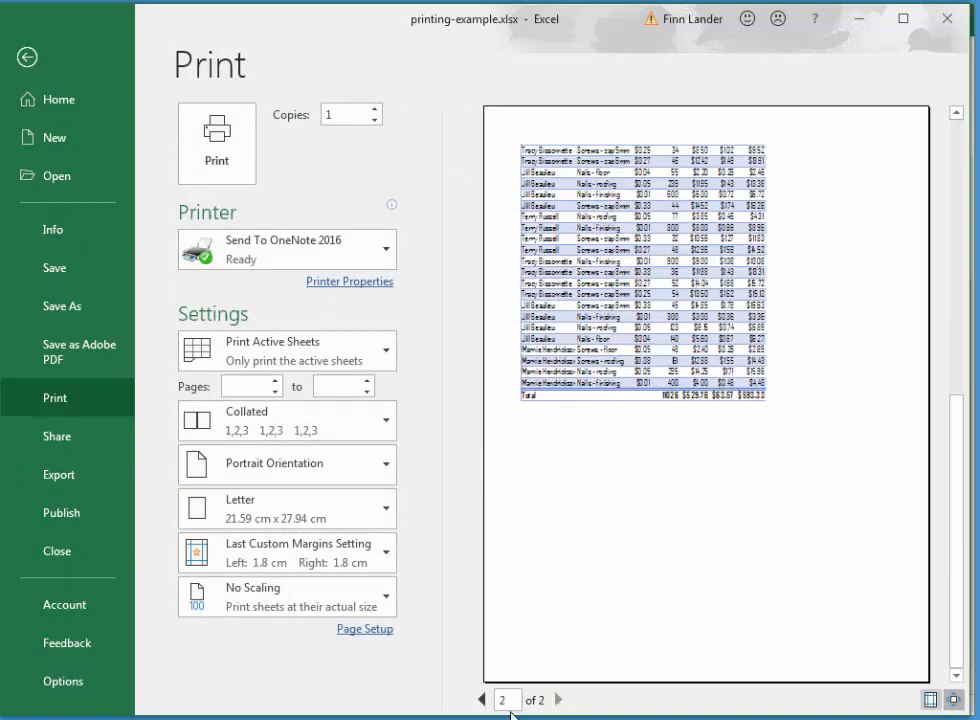
left_click(482, 700)
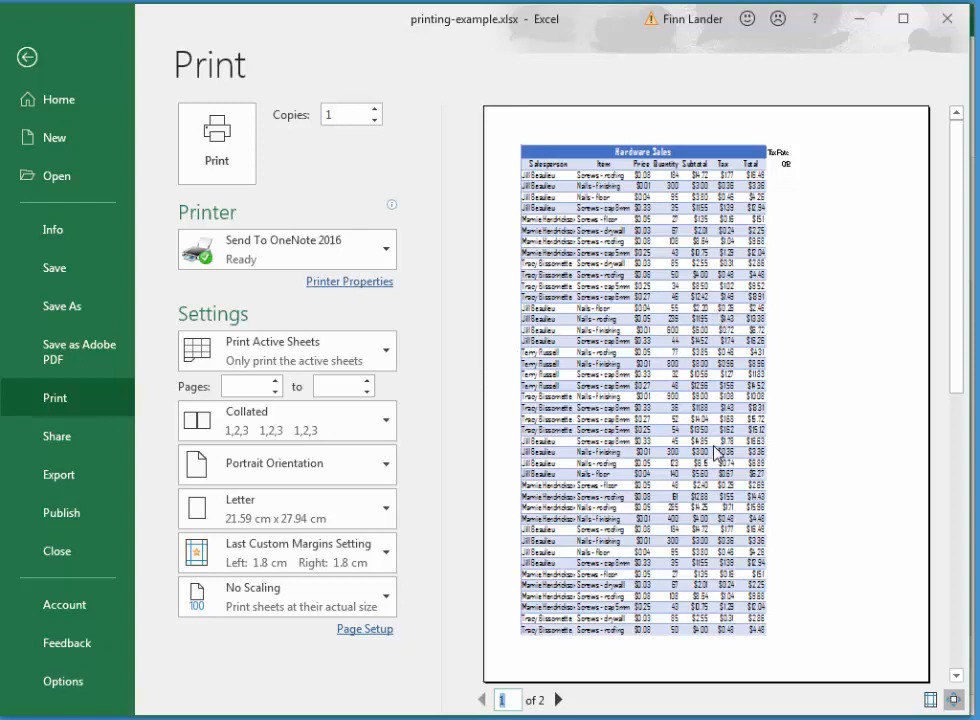
left_click(26, 59)
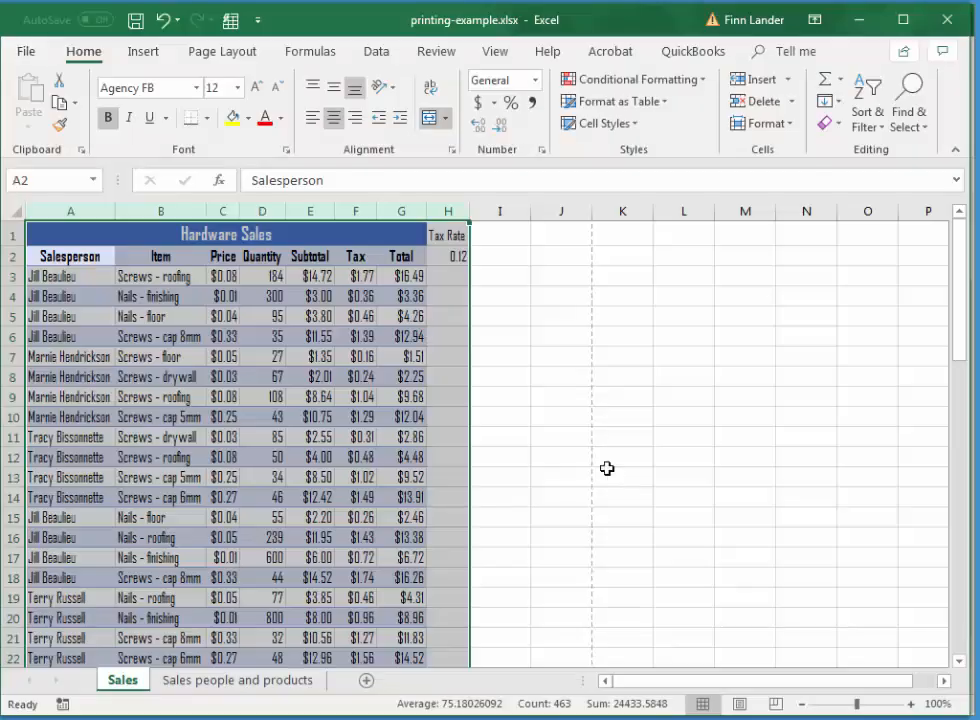
- Set the font of columns A to H to Calibri and autofit the column widths to it
left_click(196, 88)
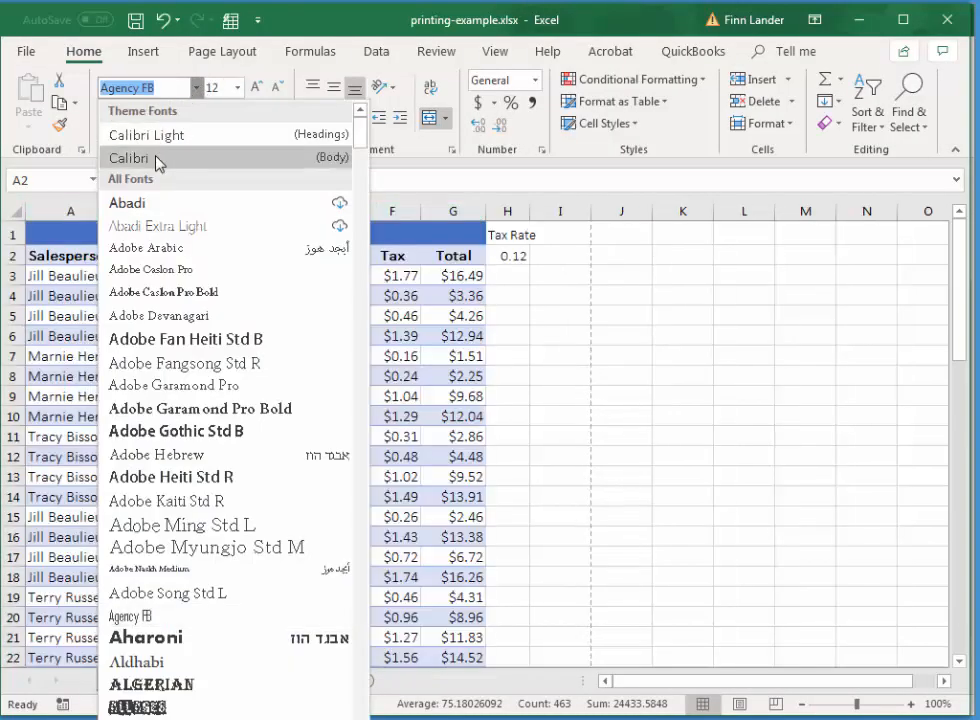
left_click(160, 160)
key("ctrl+a")
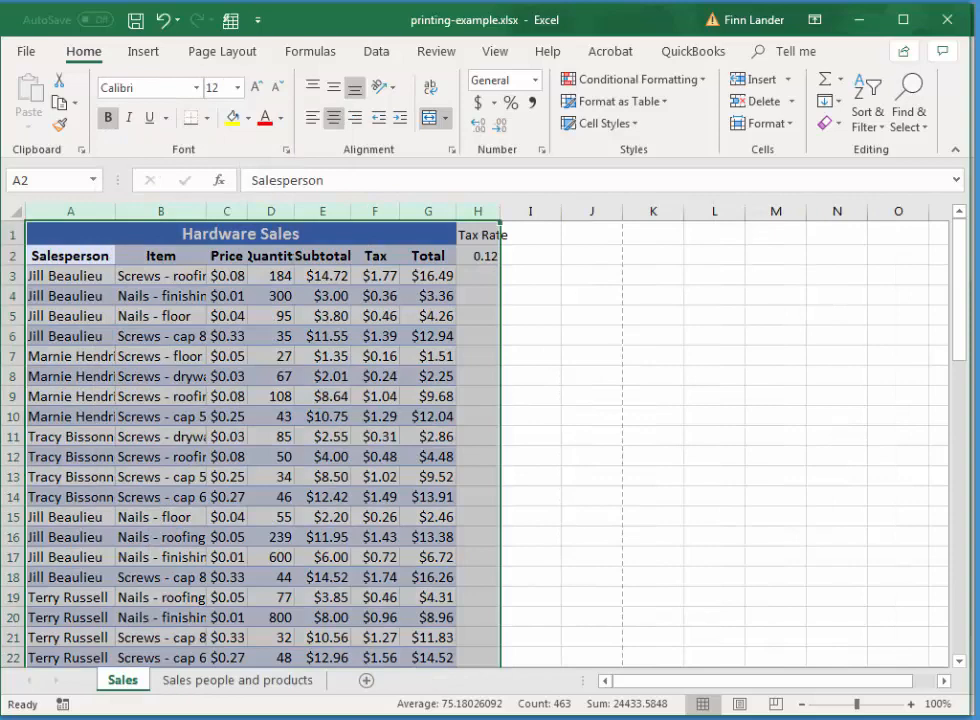
double_click(112, 212)
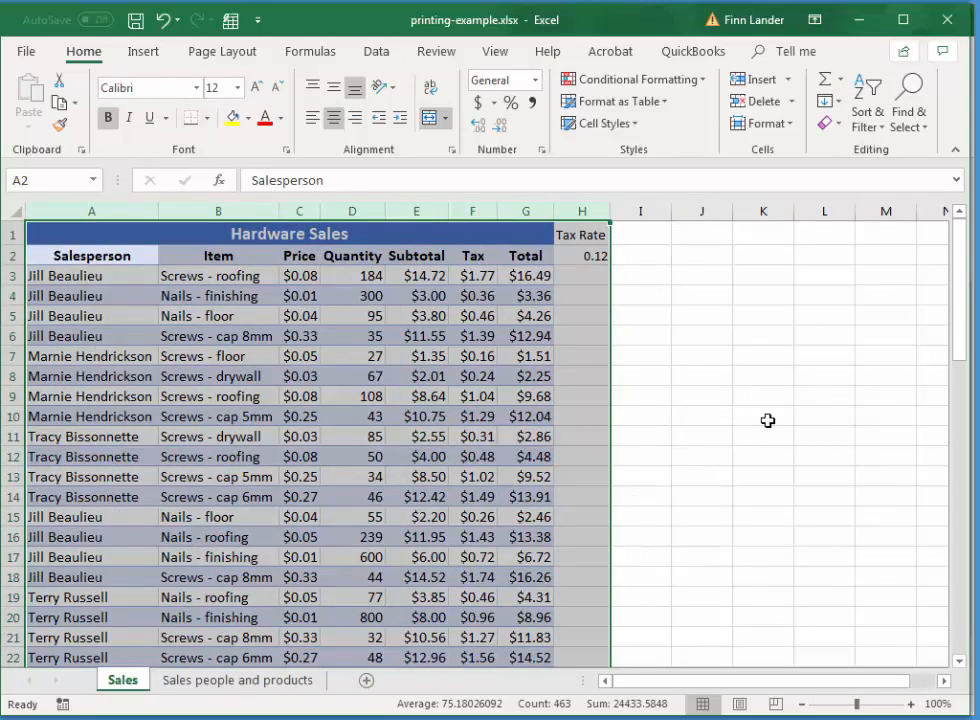
- Check both pages of the Calibri version in the print preview and return to the worksheet
left_click(26, 51)
left_click(55, 394)
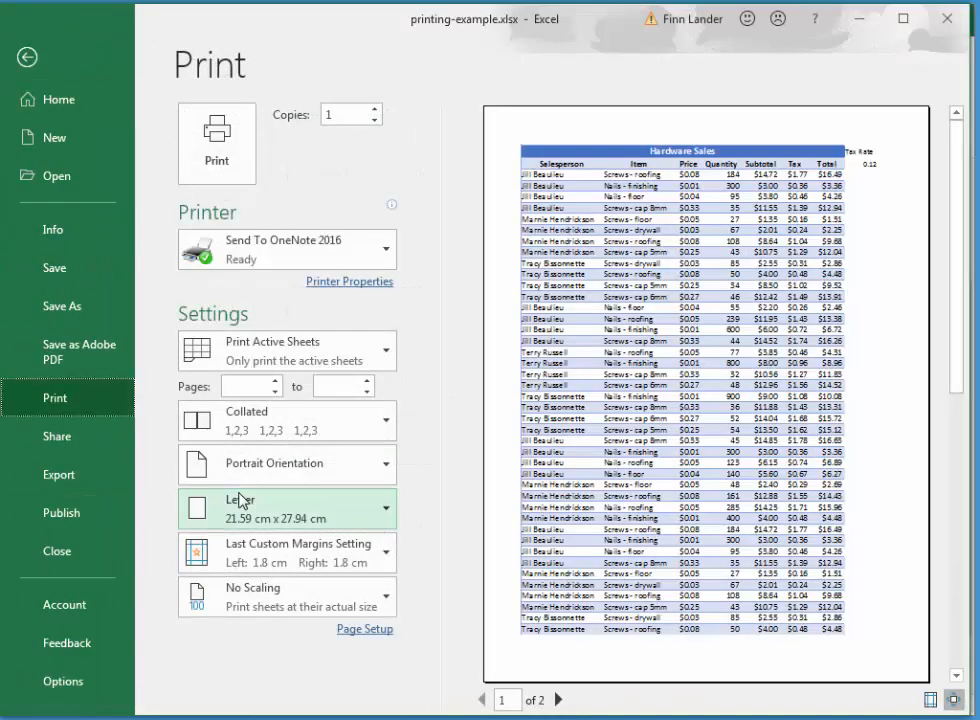
left_click(558, 700)
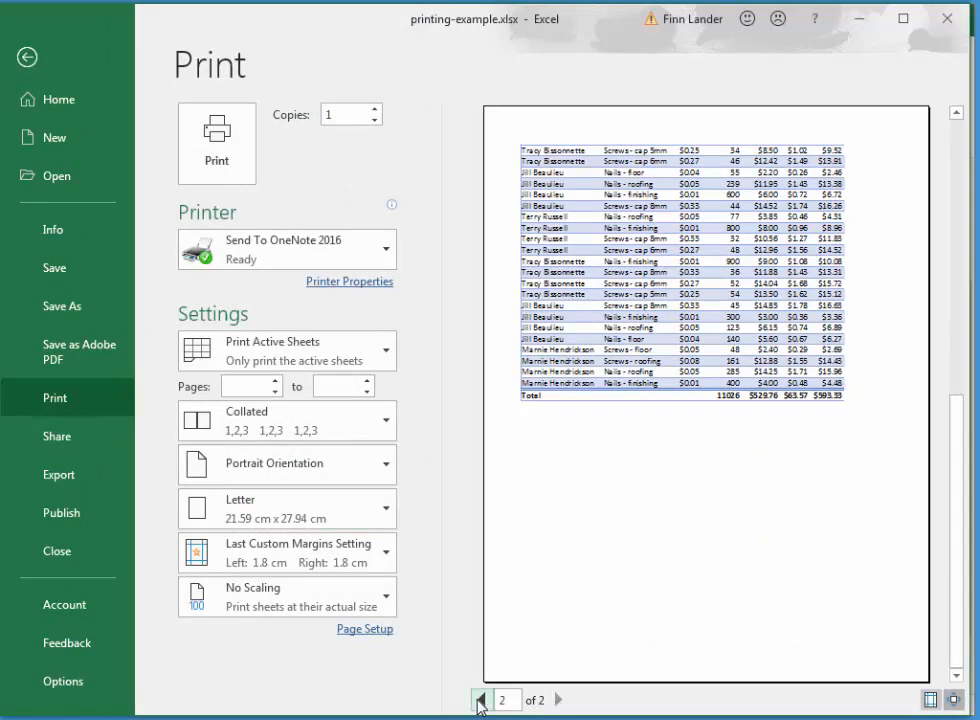
left_click(481, 700)
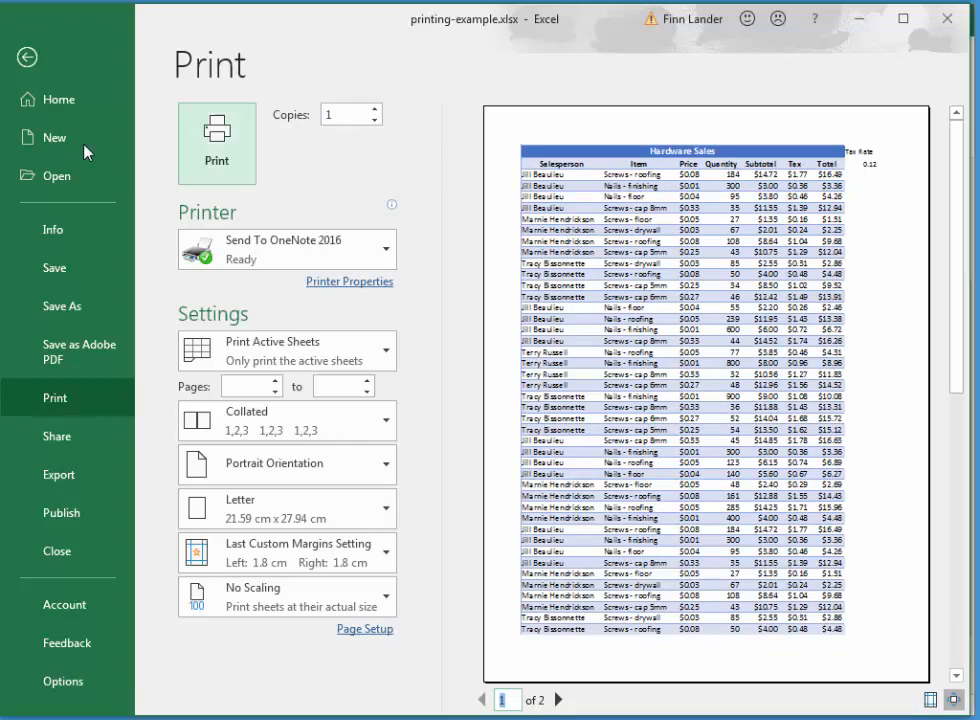
left_click(26, 60)
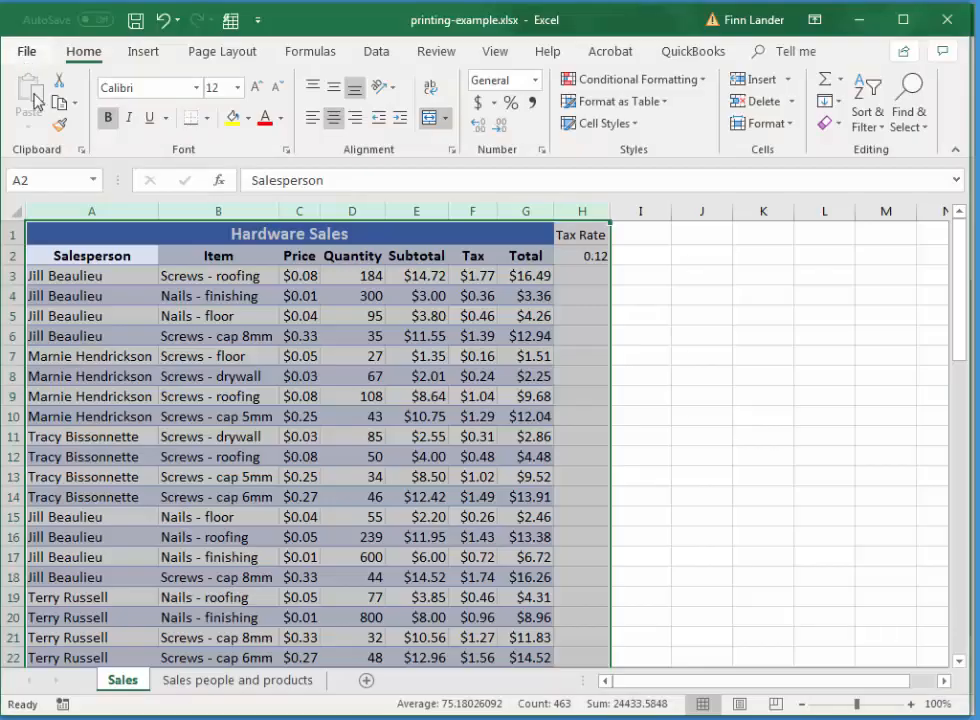
- Set the print orientation of the Sales sheet to landscape
left_click(22, 47)
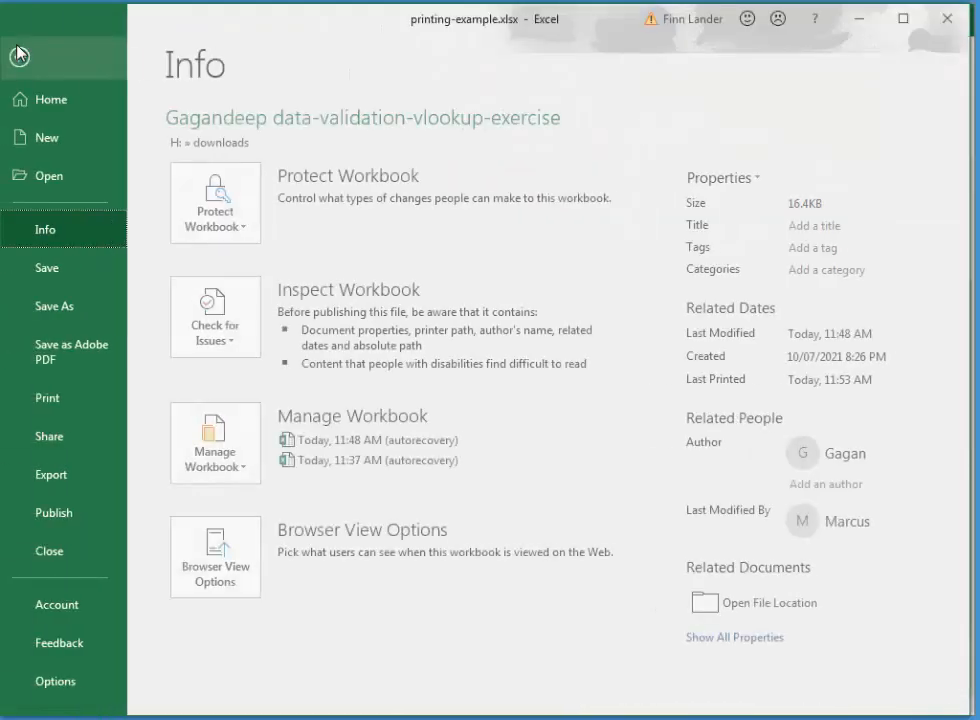
left_click(50, 401)
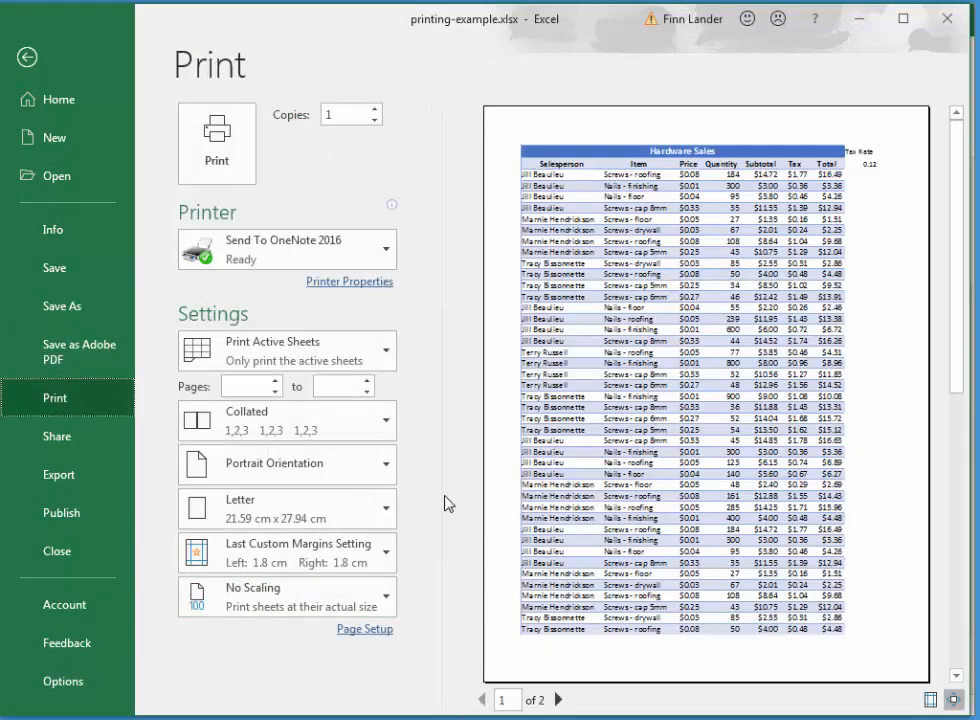
left_click(281, 475)
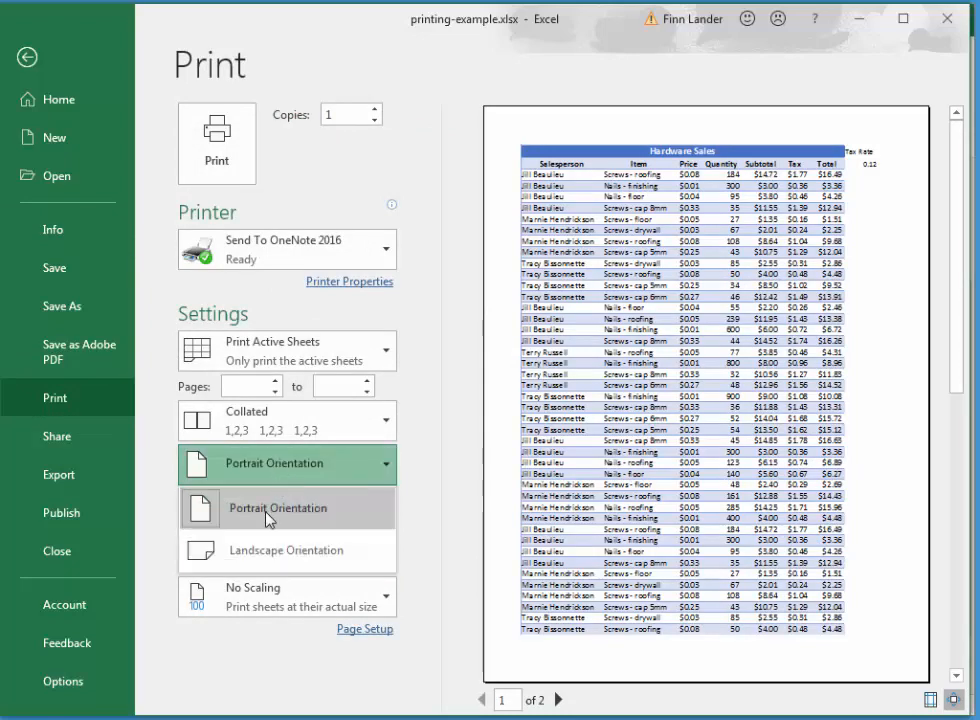
left_click(268, 562)
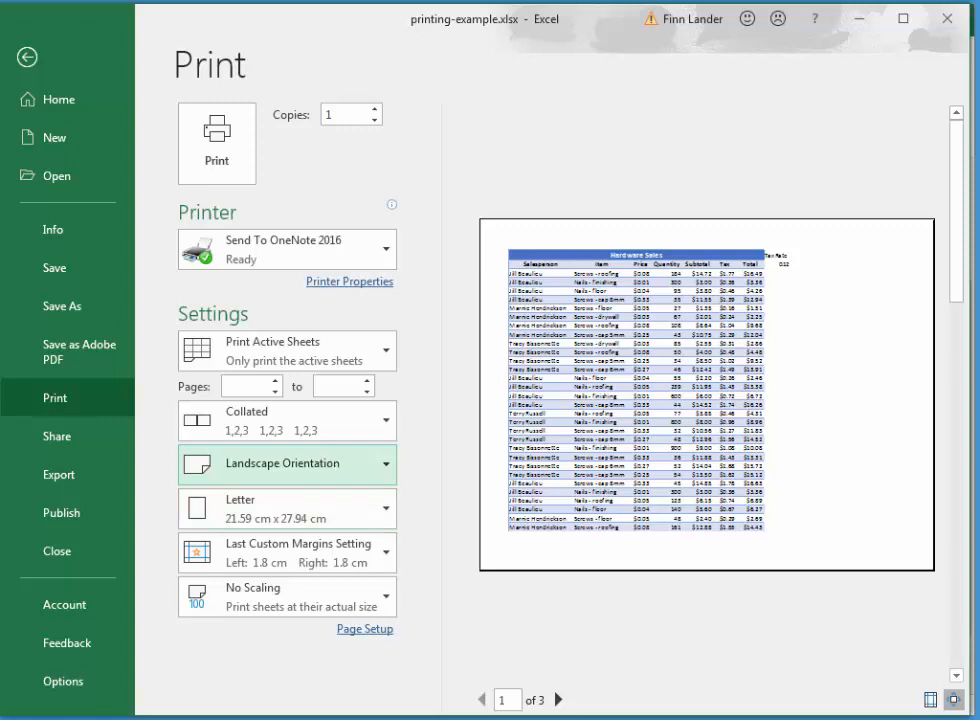
- Page through the landscape print preview to the last page and back to page 1
left_click(558, 700)
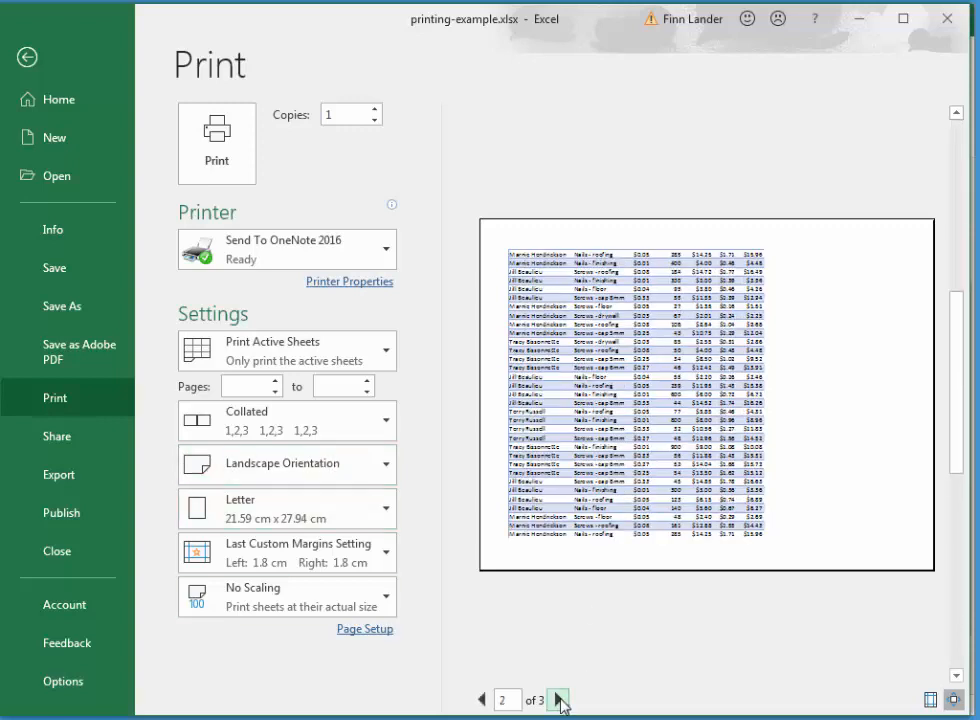
left_click(559, 701)
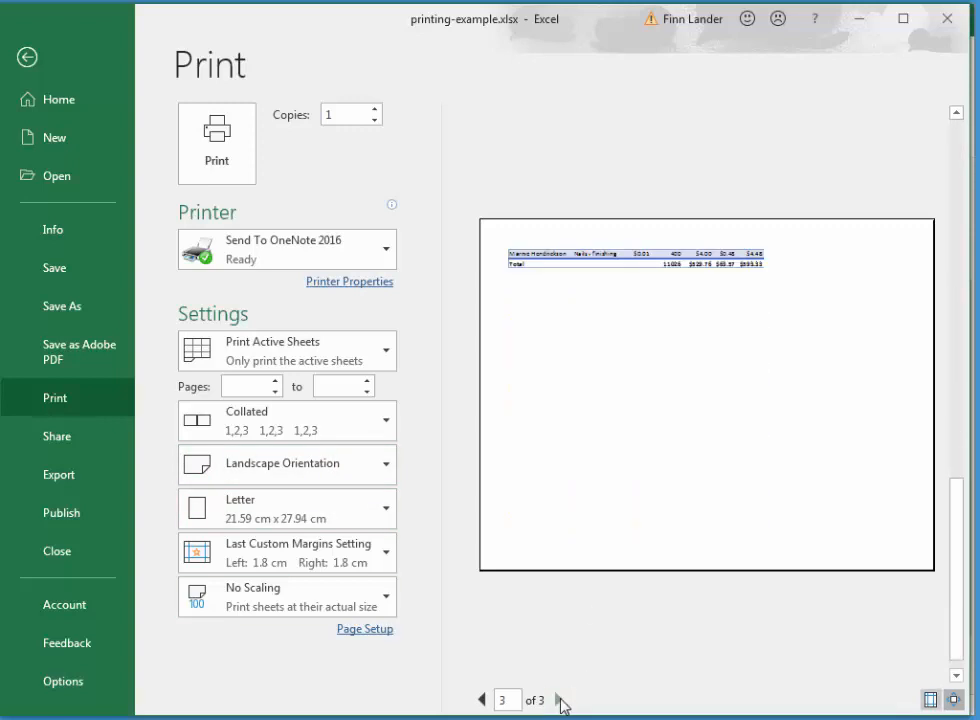
left_click(481, 700)
left_click(481, 700)
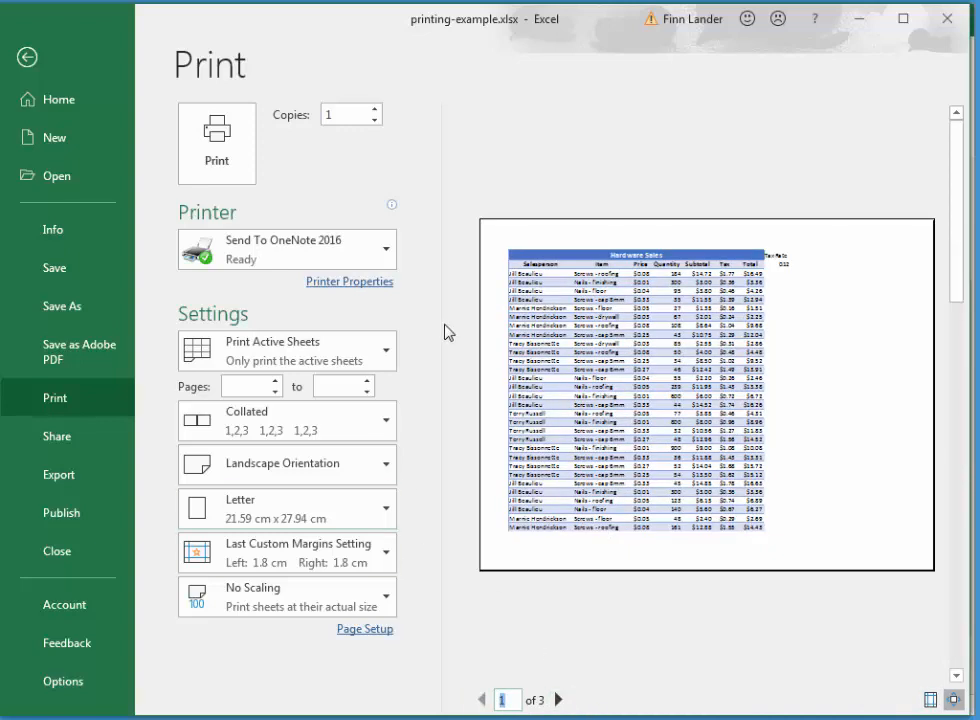
- Set the print orientation of the Sales sheet back to portrait
left_click(288, 508)
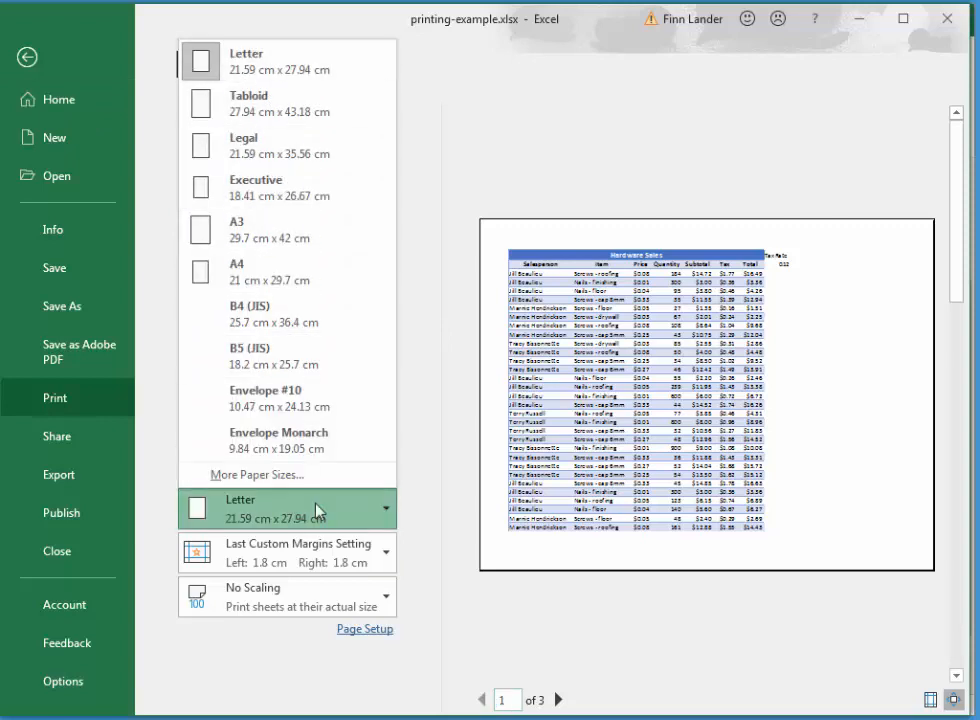
left_click(232, 515)
left_click(276, 470)
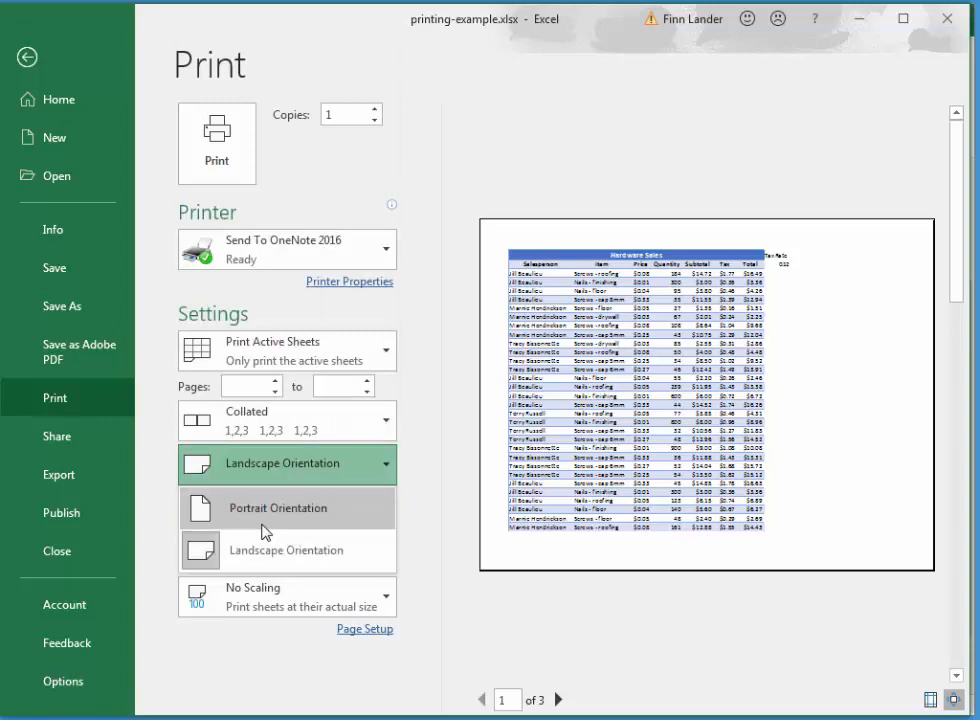
left_click(265, 506)
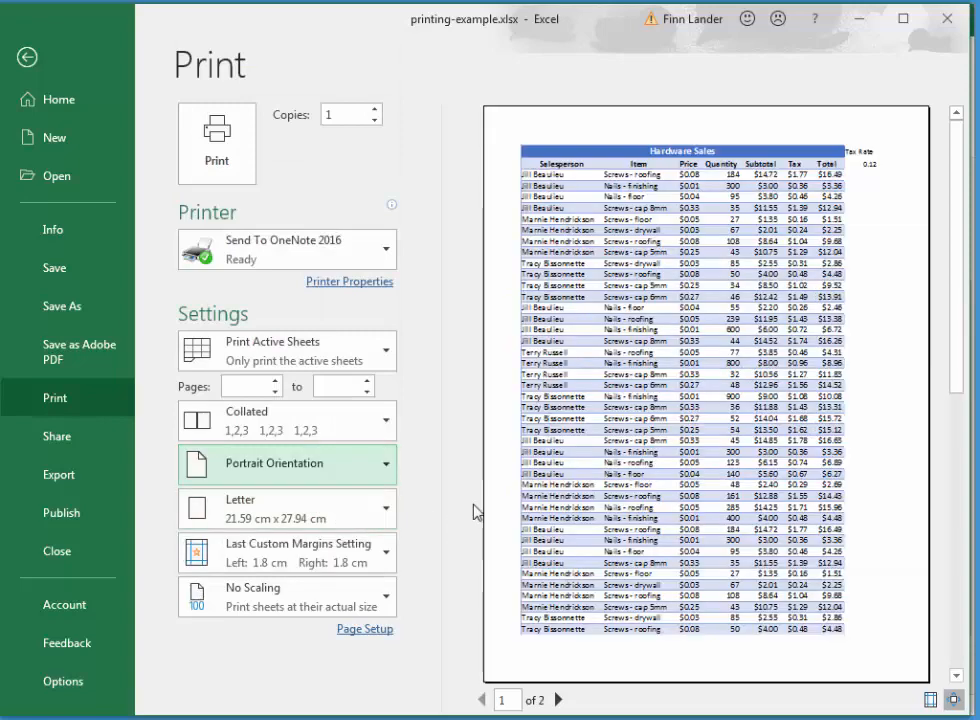
- Compare both pages of the portrait print preview for column headings and return to the worksheet
left_click(557, 701)
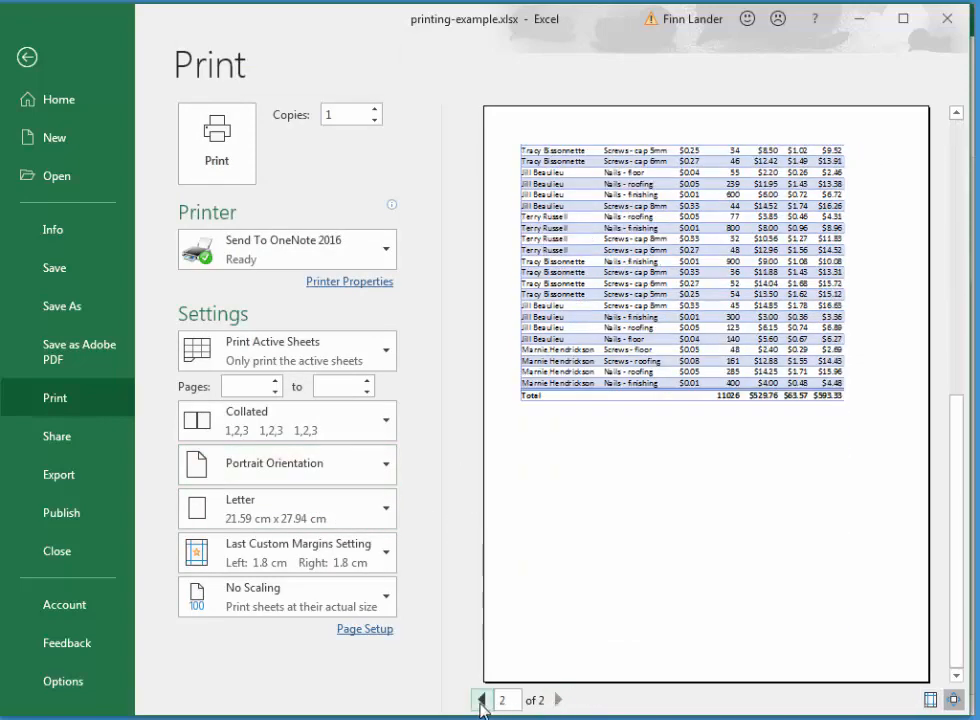
left_click(483, 700)
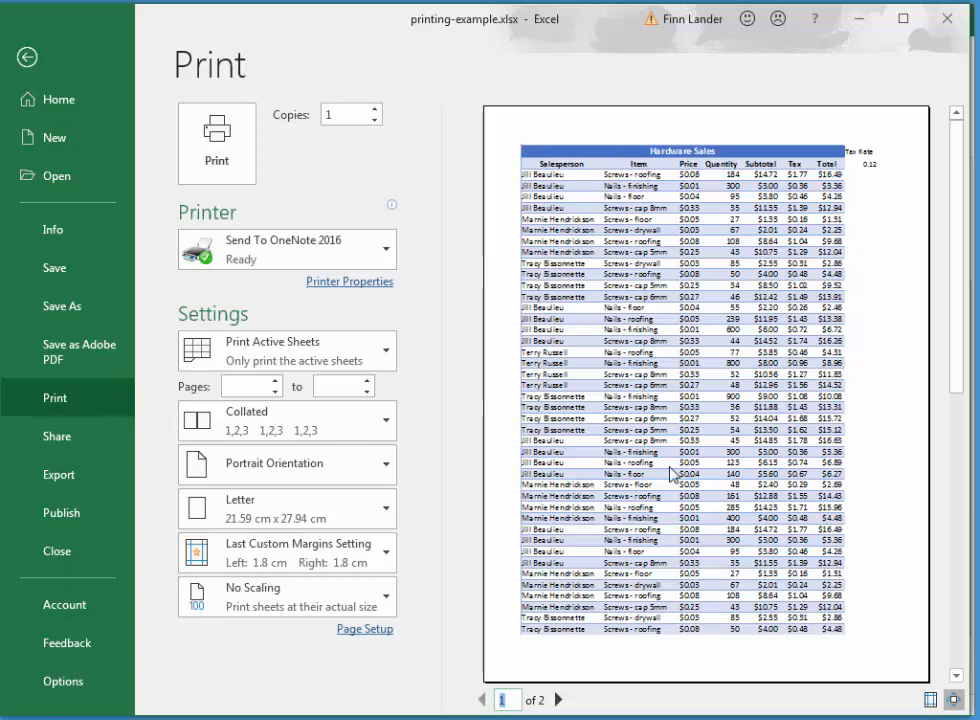
left_click(558, 700)
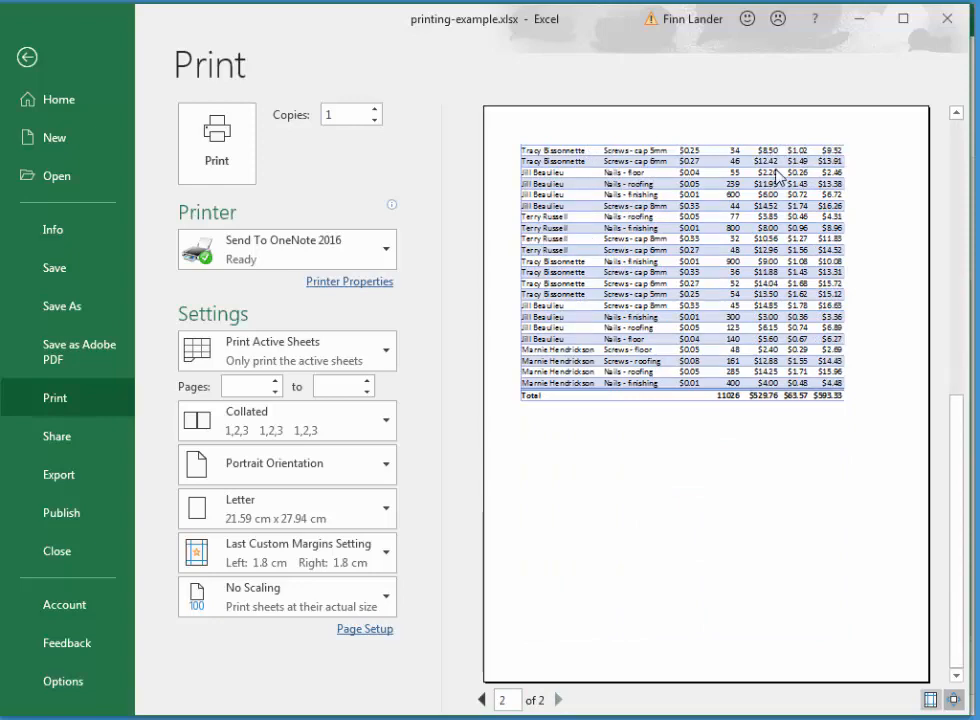
left_click(482, 699)
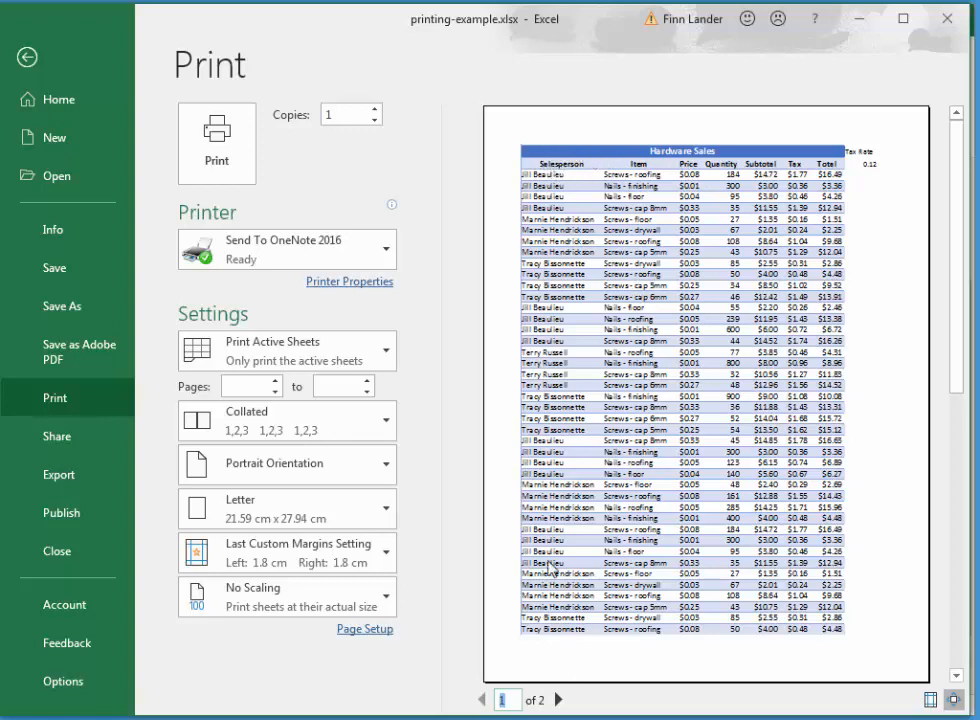
left_click(558, 700)
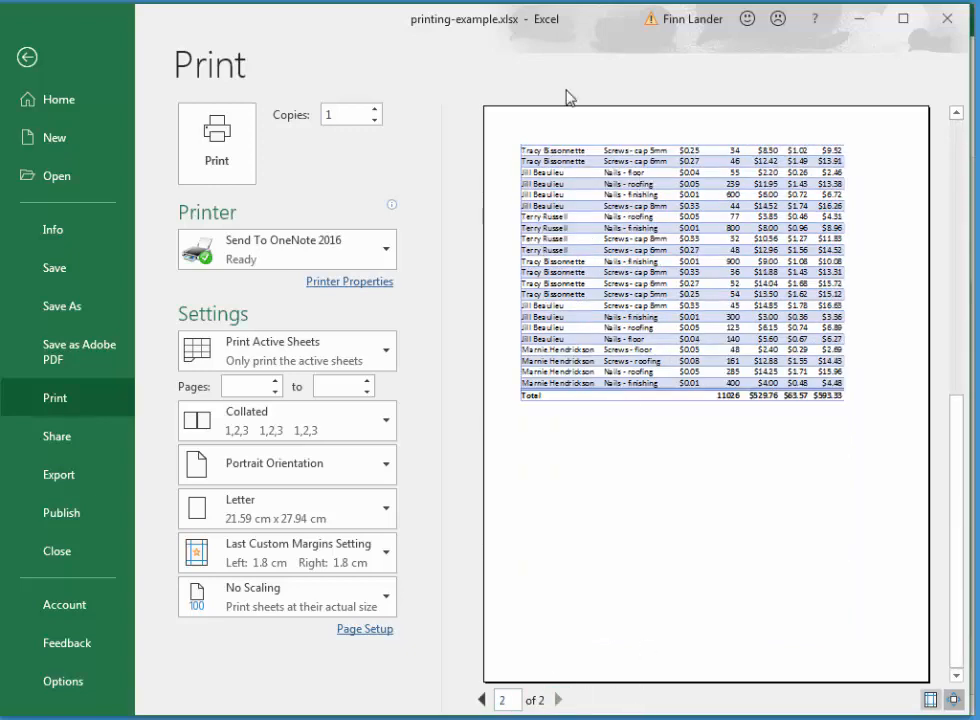
left_click(27, 58)
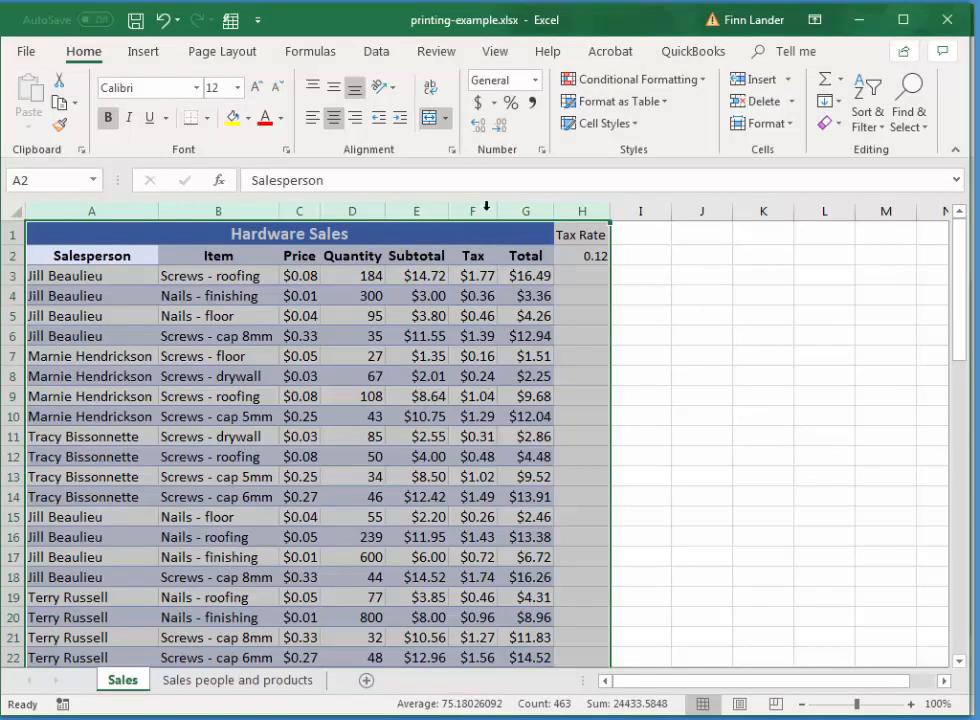
- Set rows 1 to 2 ($1:$2) as print titles repeating at the top of each page and apply them by opening the print preview
left_click(240, 58)
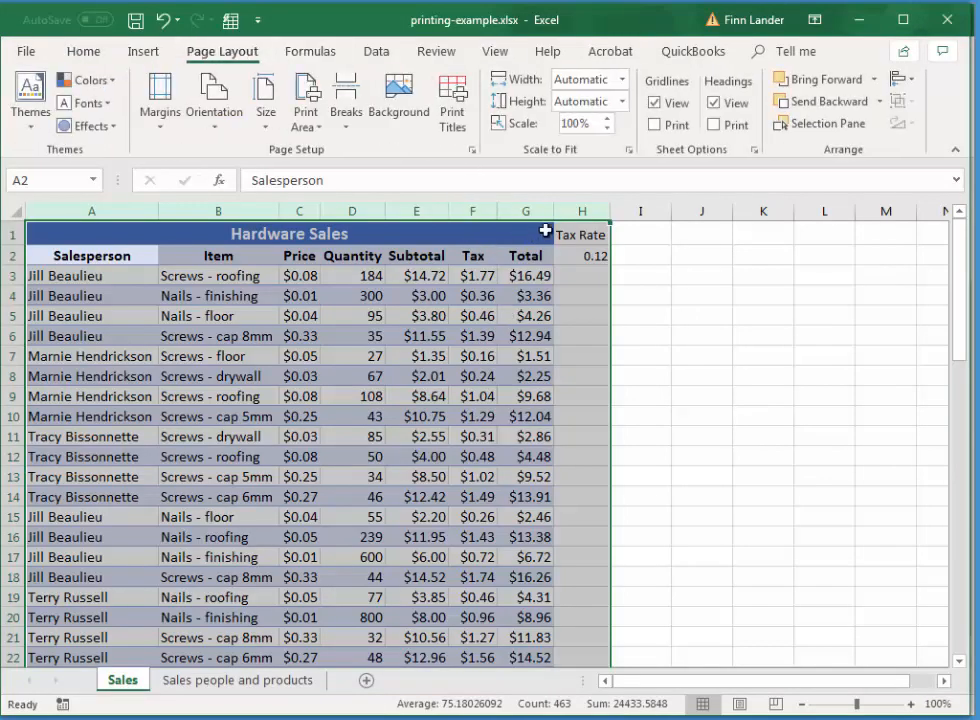
left_click(450, 105)
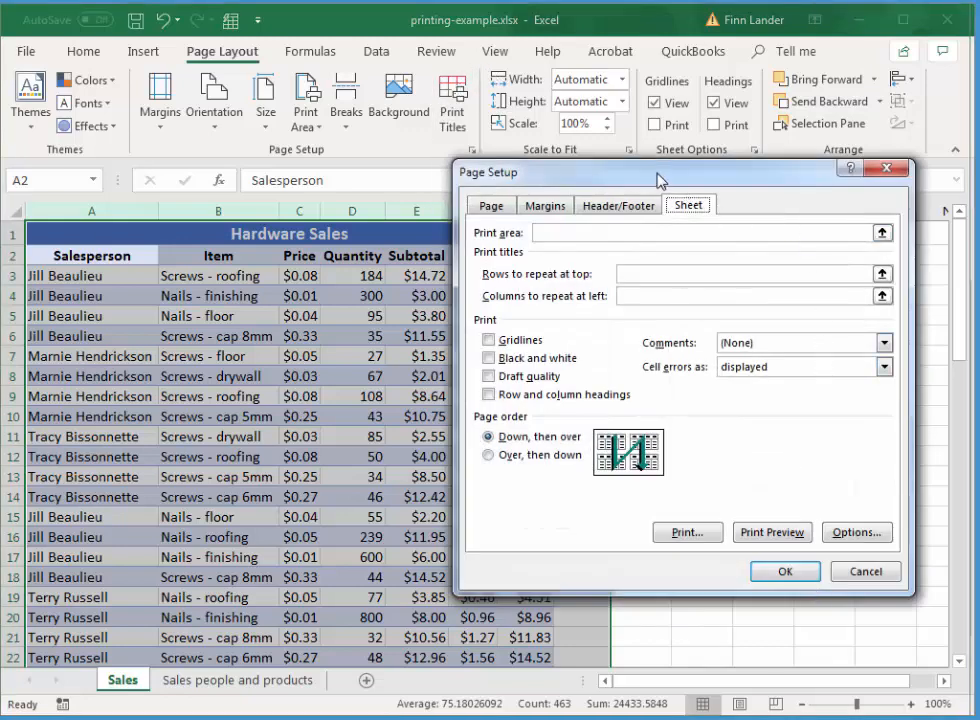
left_click_drag(660, 181, 319, 221)
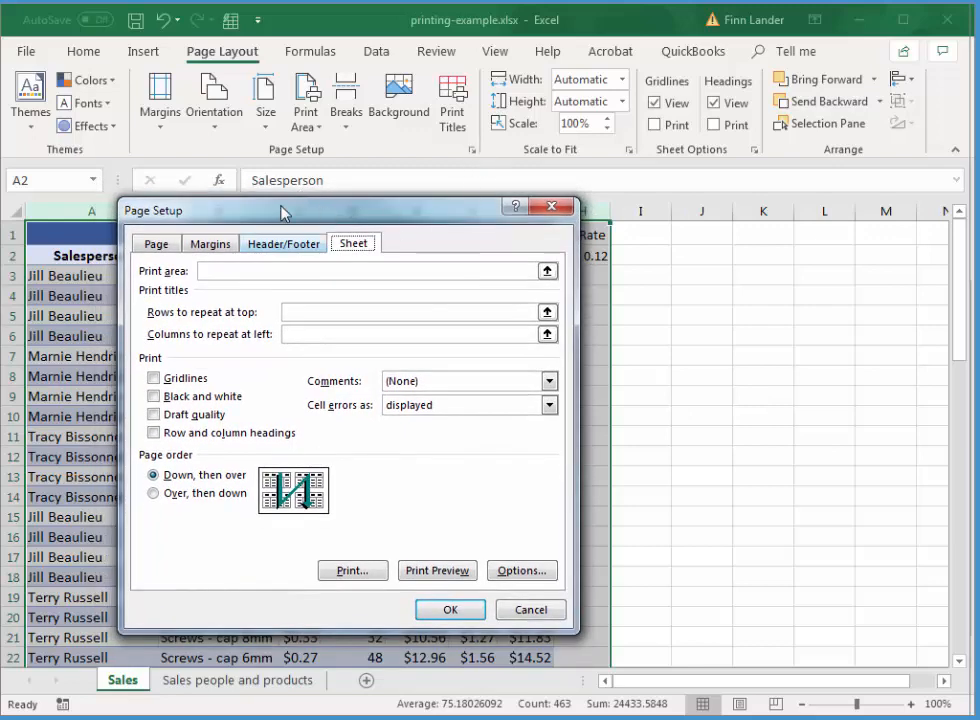
left_click_drag(284, 205, 411, 131)
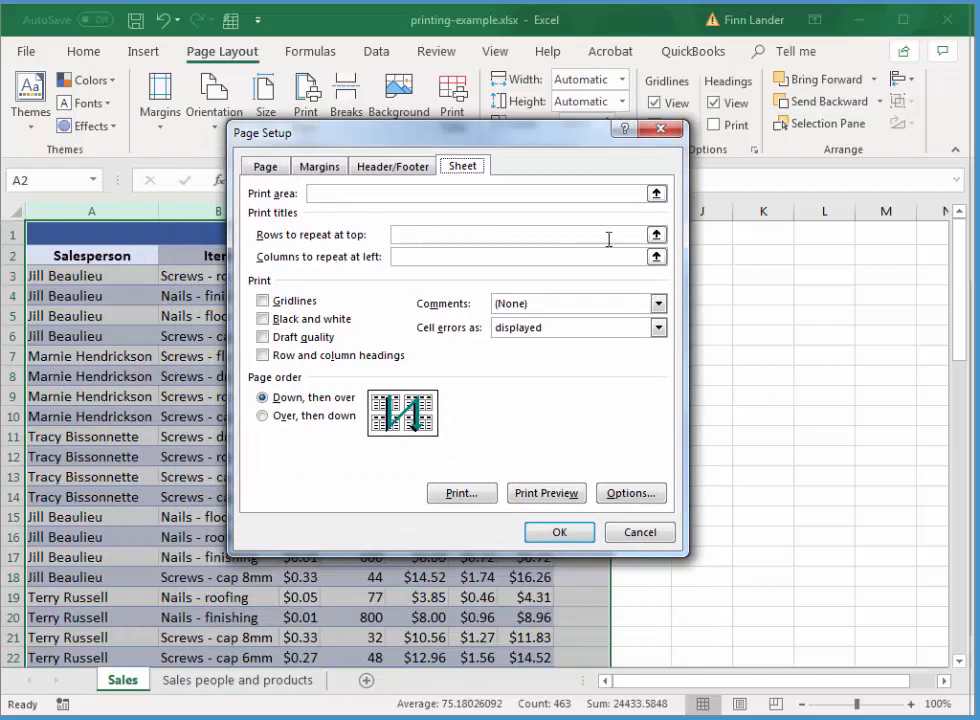
left_click(656, 235)
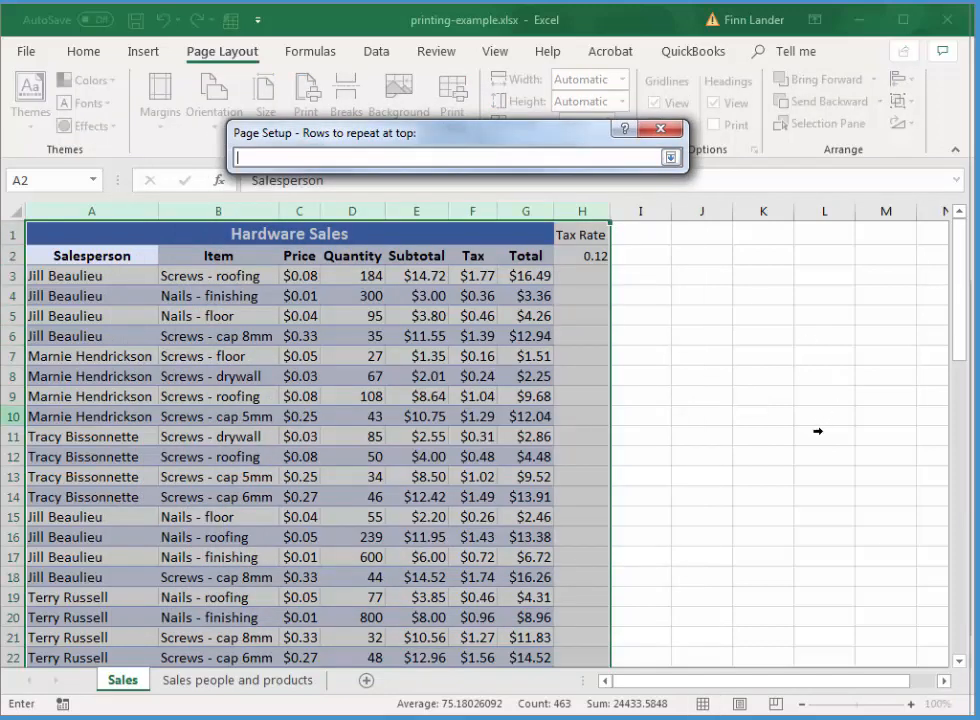
left_click_drag(497, 148, 664, 366)
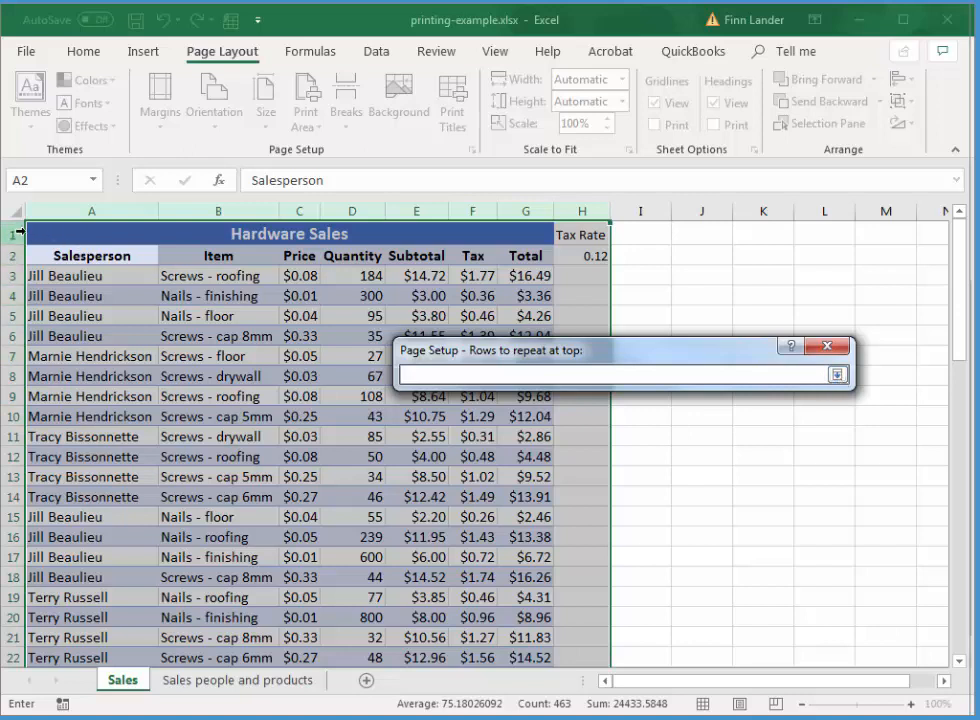
left_click_drag(13, 233, 13, 254)
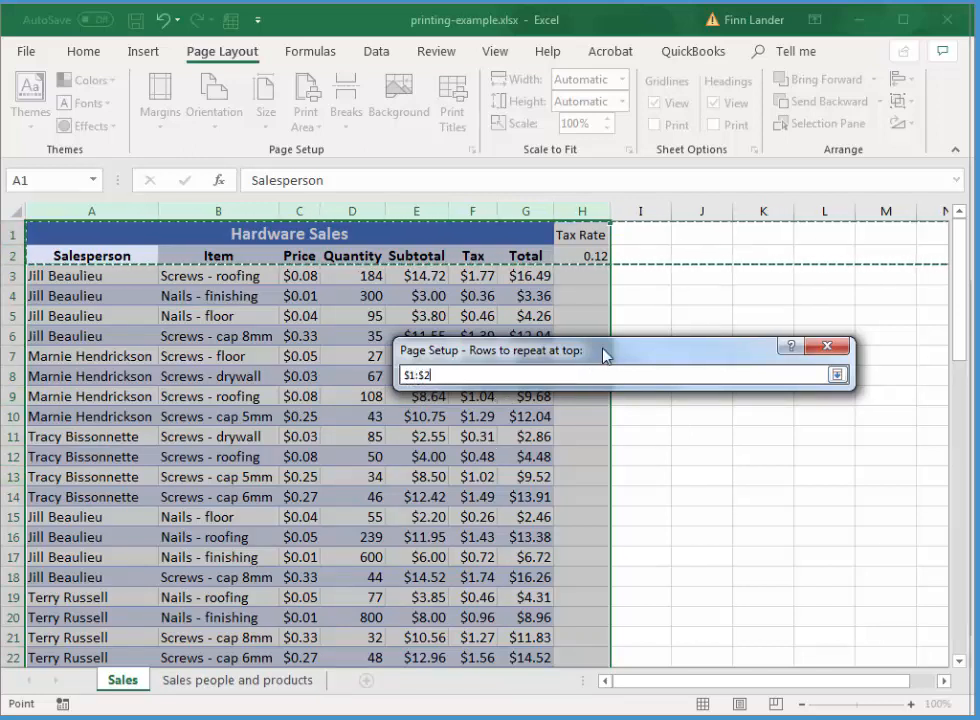
left_click_drag(604, 350, 596, 346)
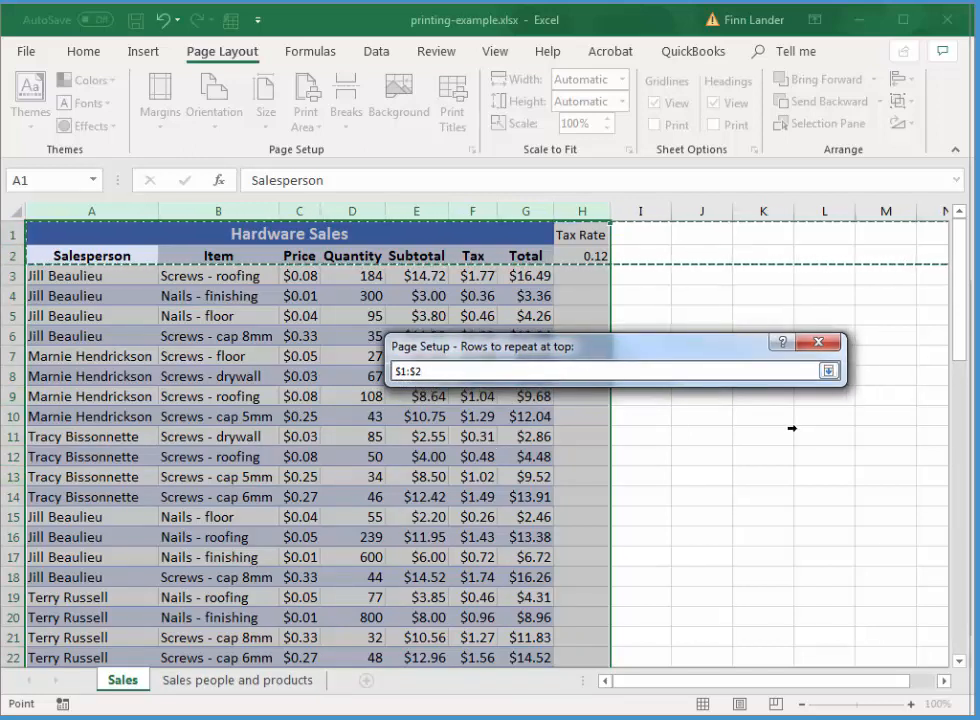
left_click(823, 344)
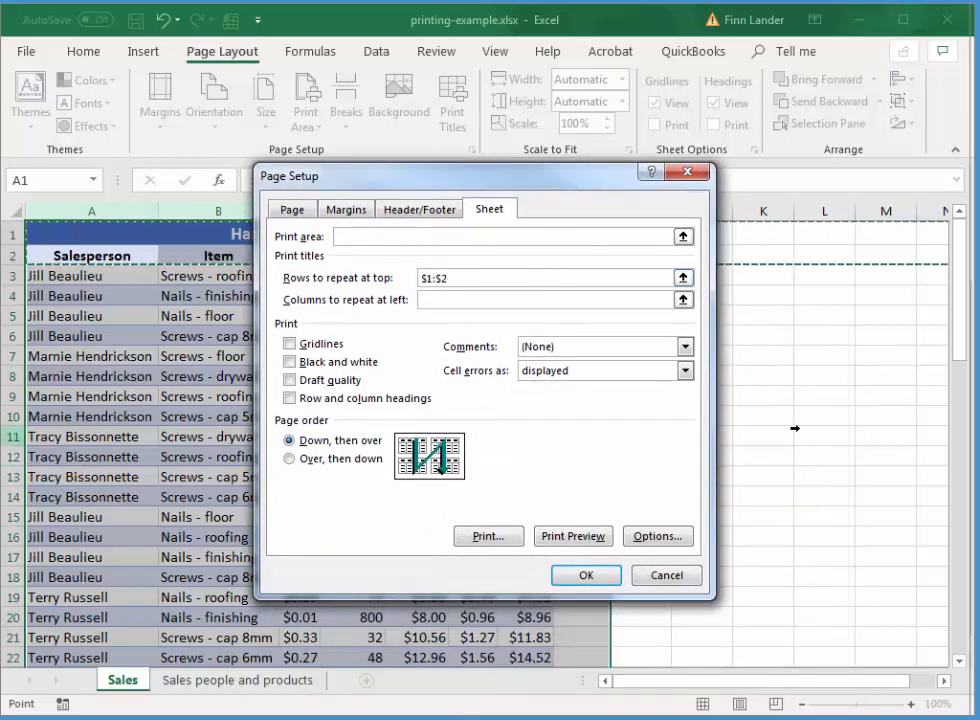
left_click(584, 537)
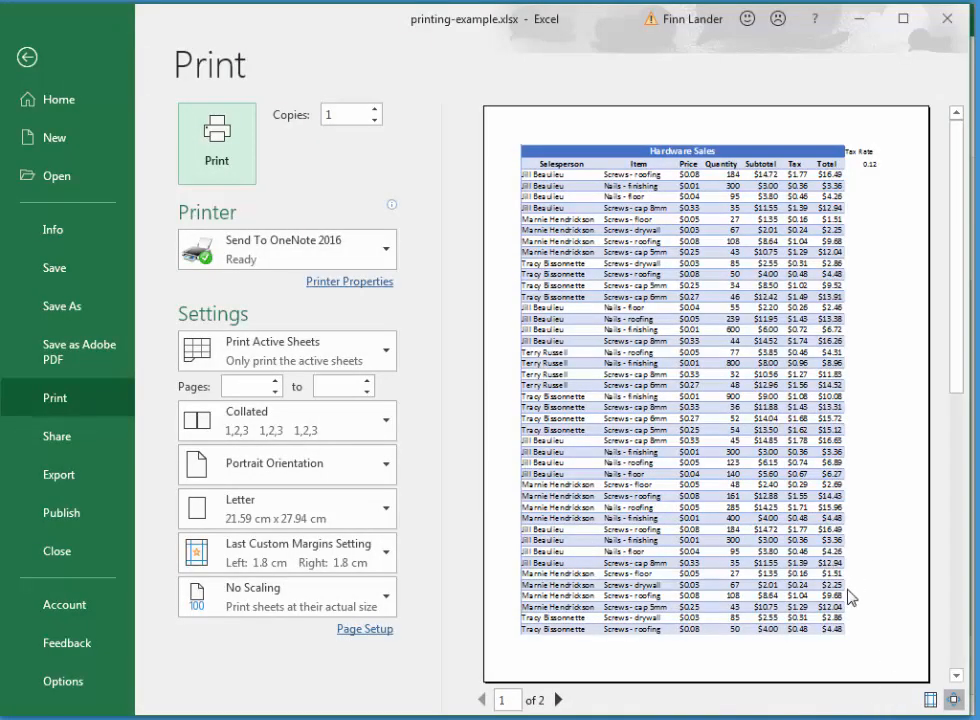
- Check the repeated headings on page 2 of the print preview and return to the worksheet
left_click(559, 700)
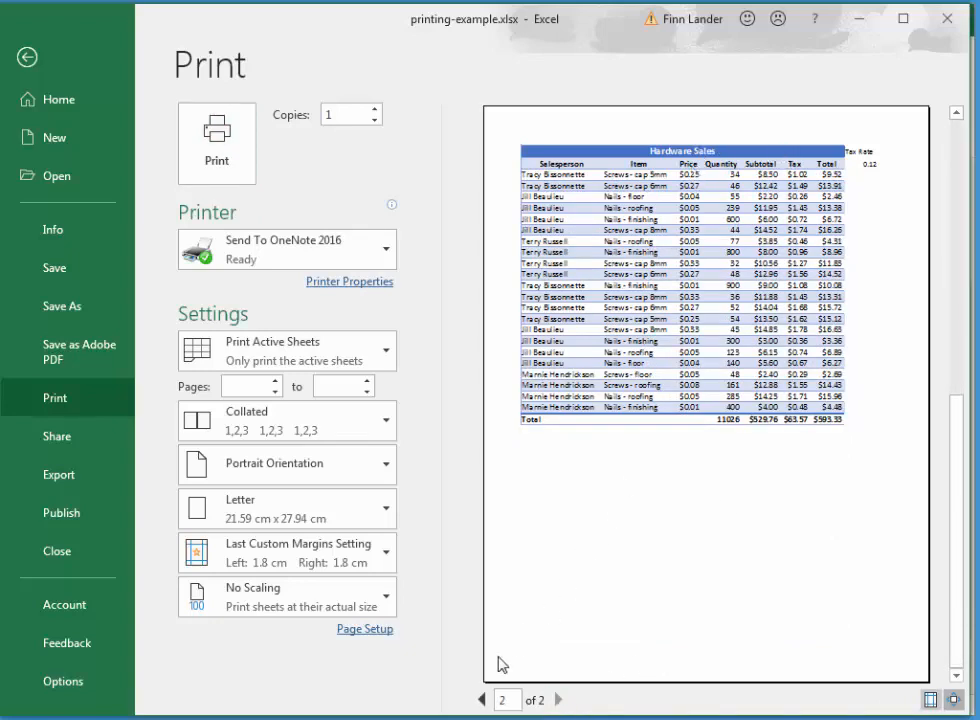
left_click(481, 700)
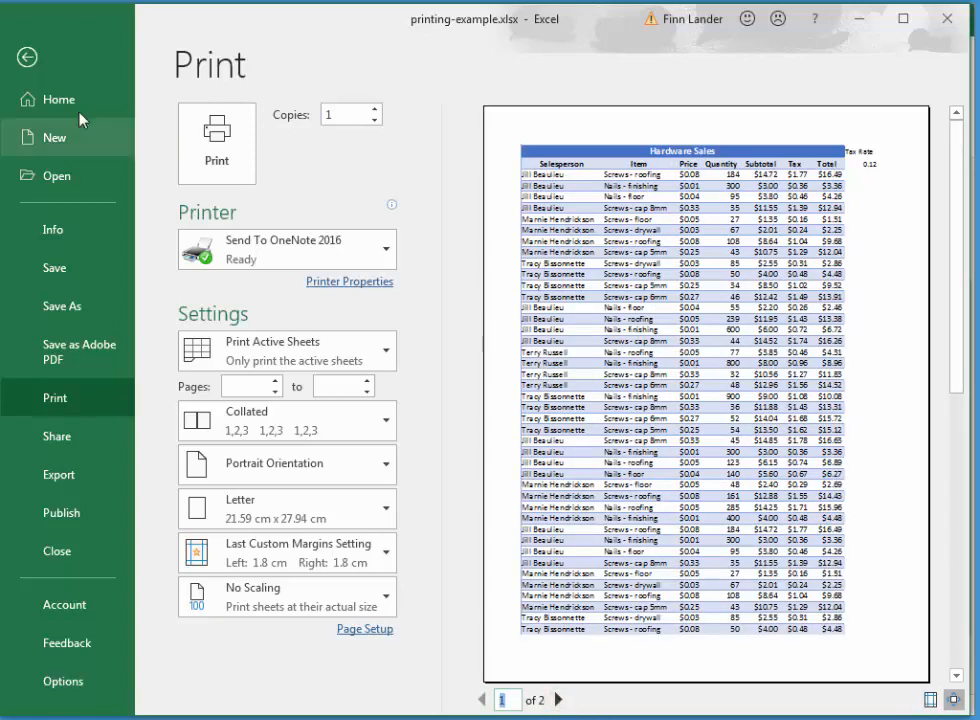
left_click(27, 57)
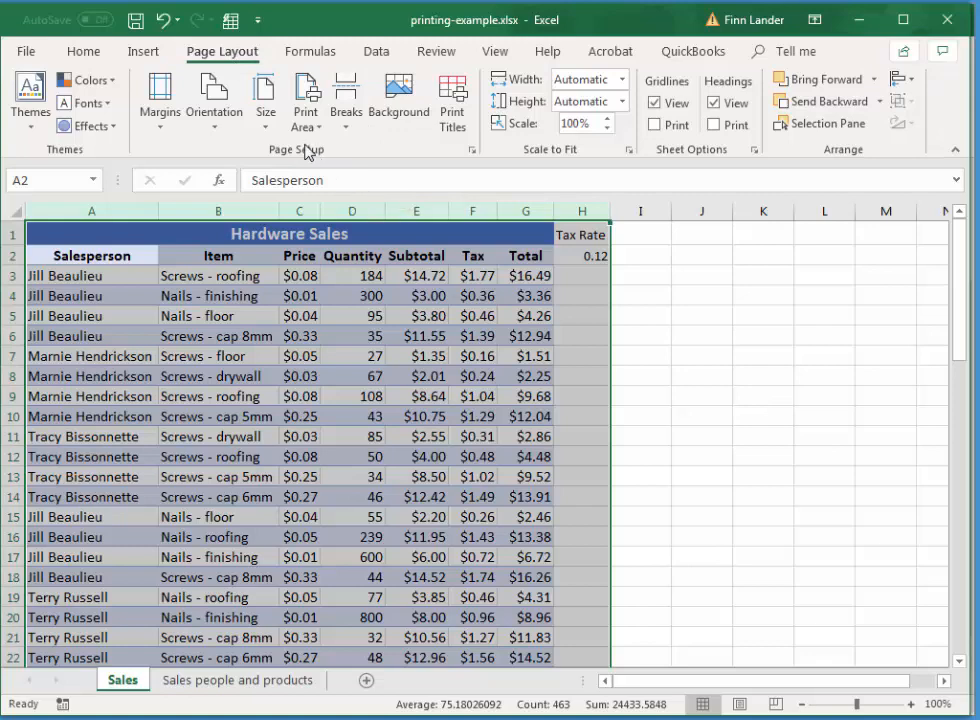
- Apply the Narrow margins preset to the Sales sheet
left_click(166, 135)
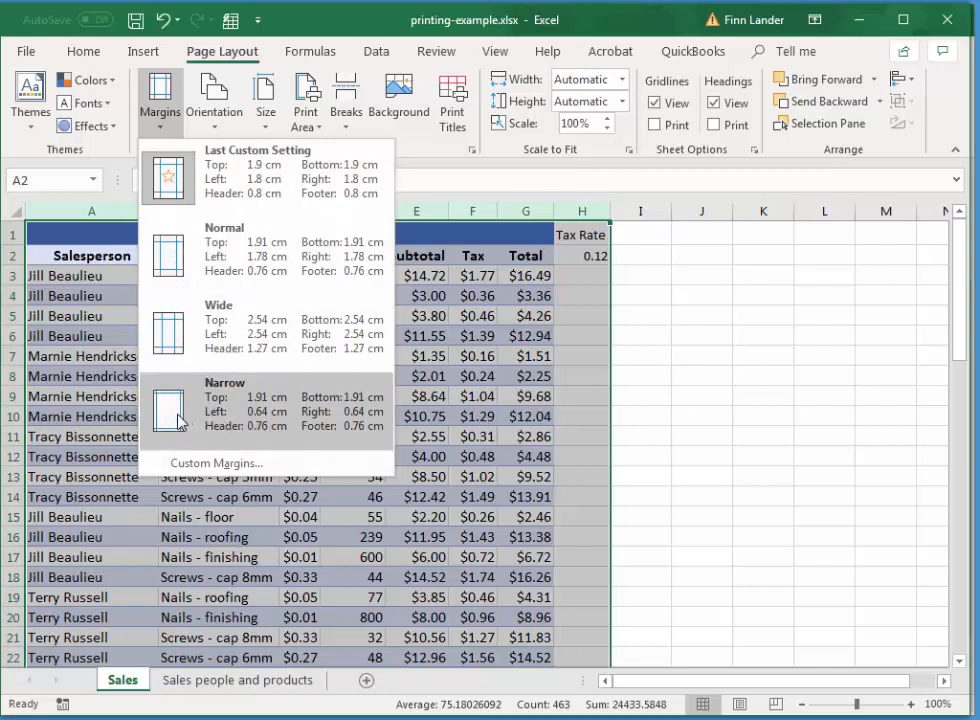
left_click(229, 427)
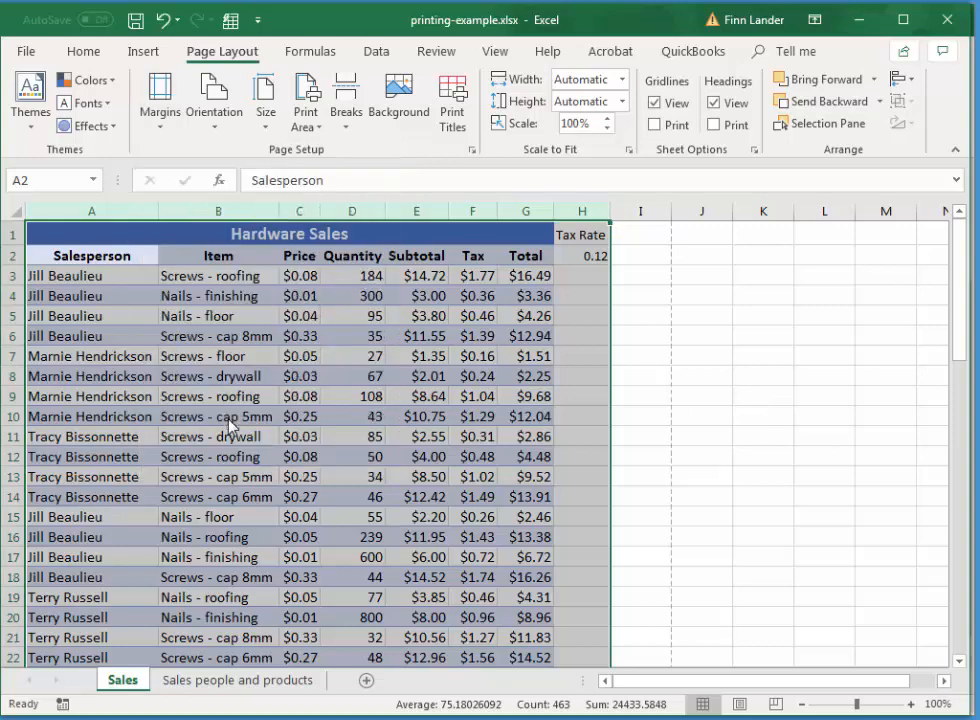
left_click(162, 128)
left_click(160, 128)
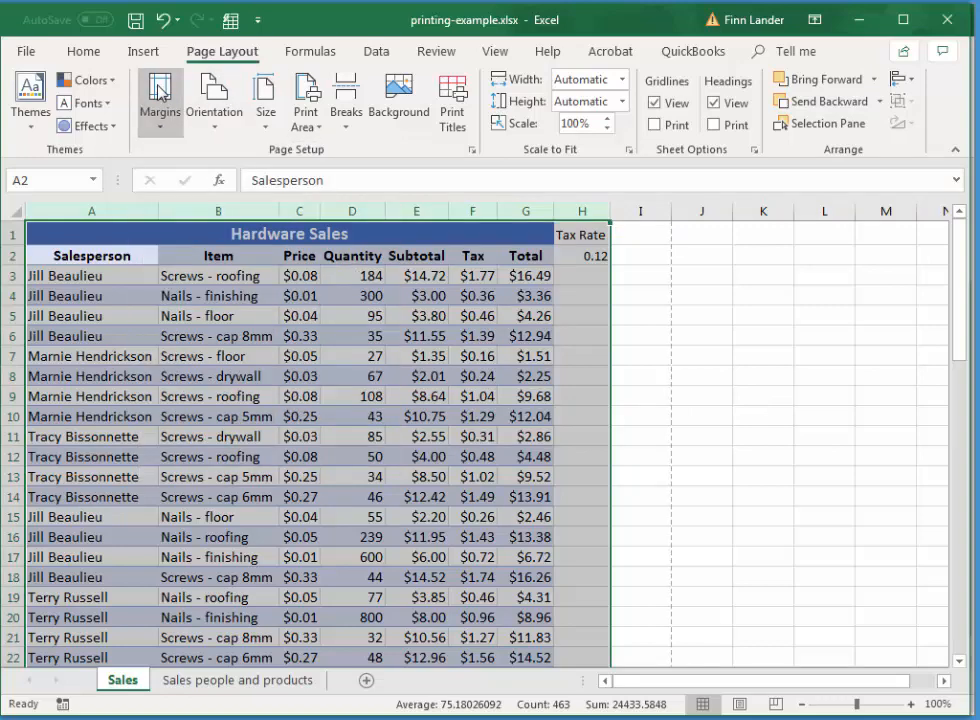
- Set the sheet's custom top and bottom page margins to 1 cm each
left_click(160, 95)
left_click(159, 95)
left_click(159, 95)
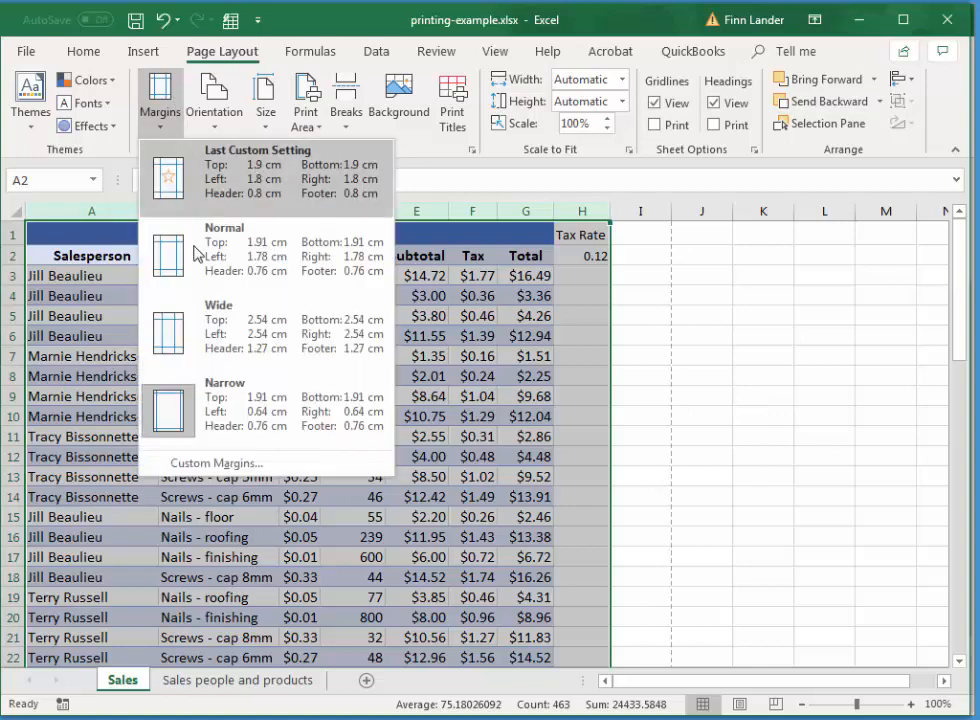
left_click(229, 466)
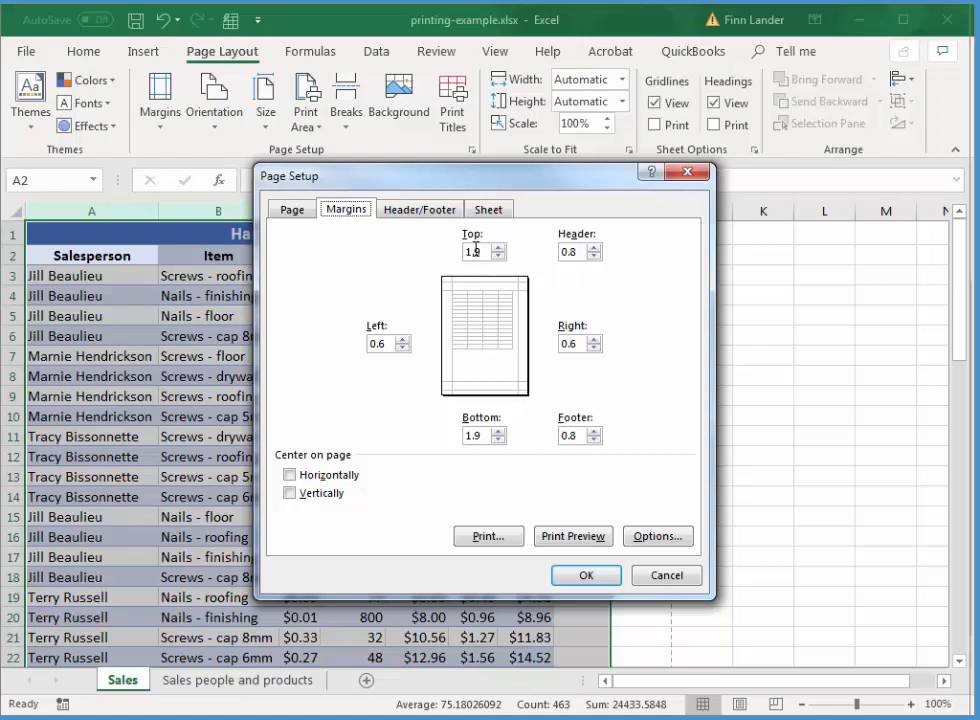
left_click_drag(484, 251, 448, 258)
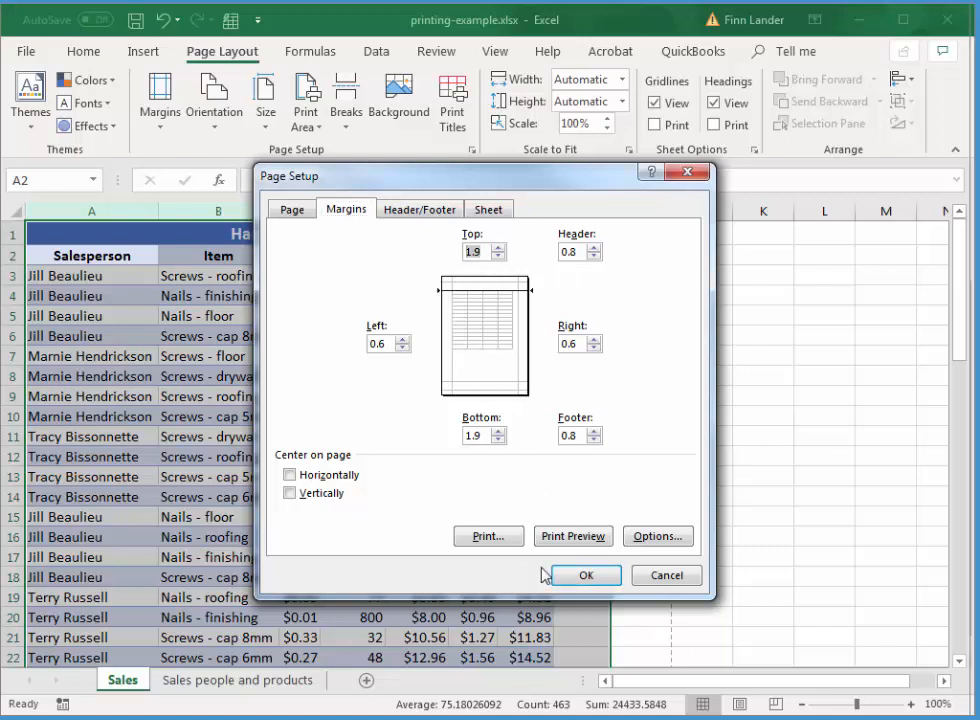
type("1")
key("Tab")
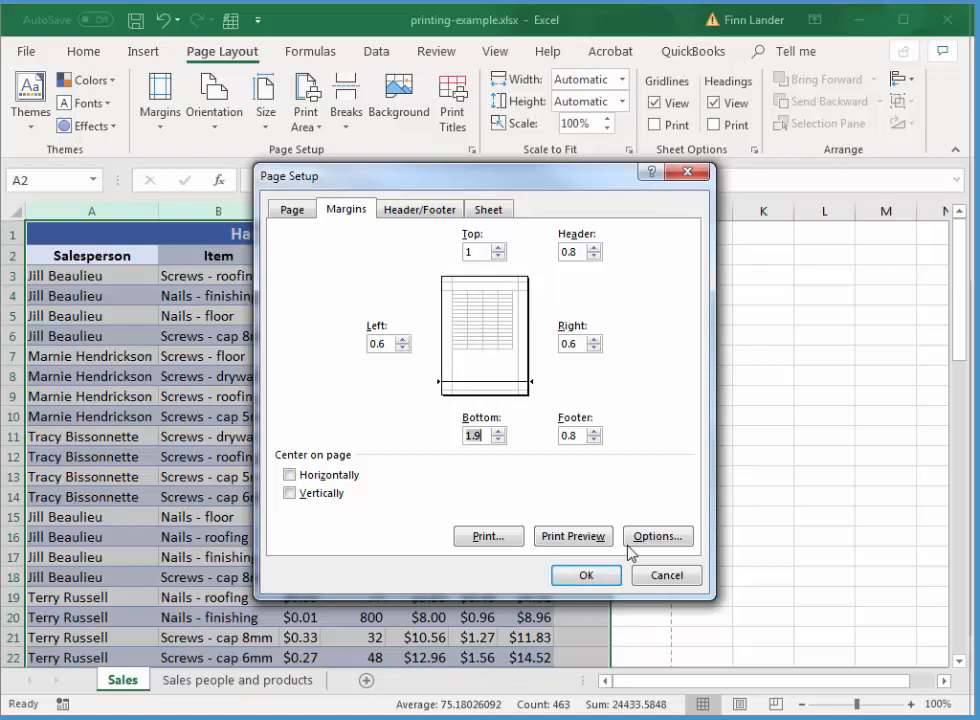
type("1")
key("Tab")
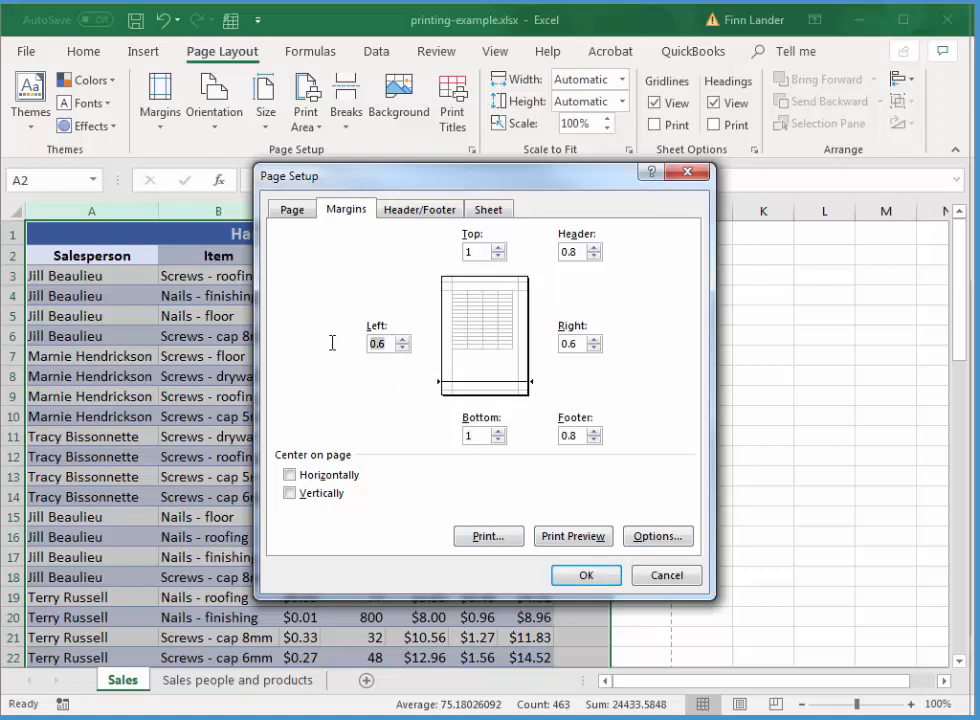
- Set the left and right margins to 1 cm each, check the print preview and return to the worksheet
type("1")
key("Tab")
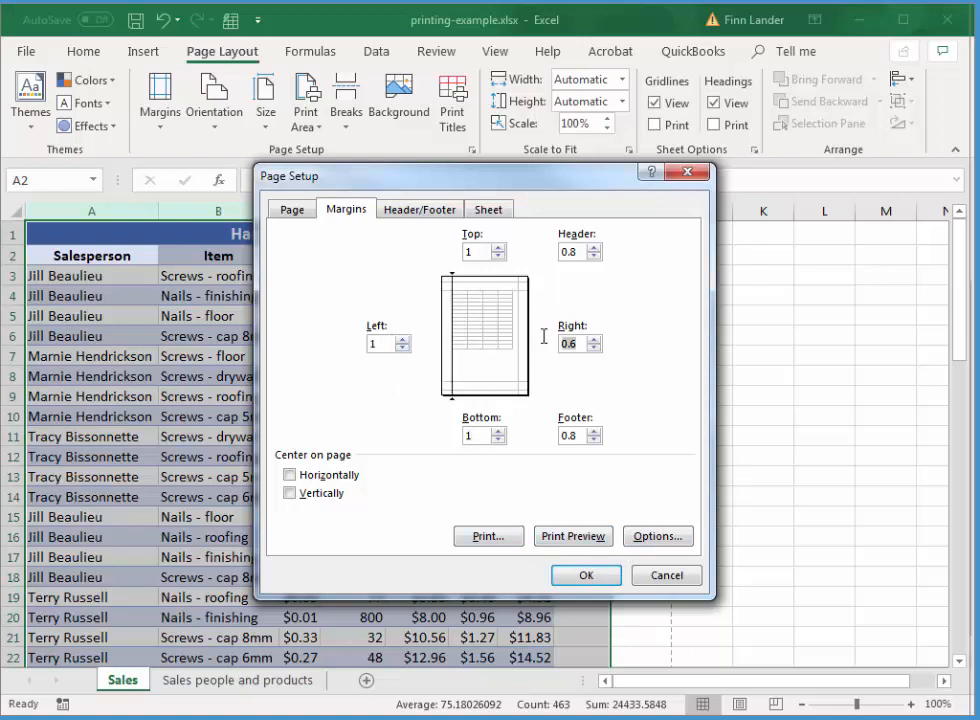
type("1")
key("Tab")
left_click(566, 251)
key("Tab")
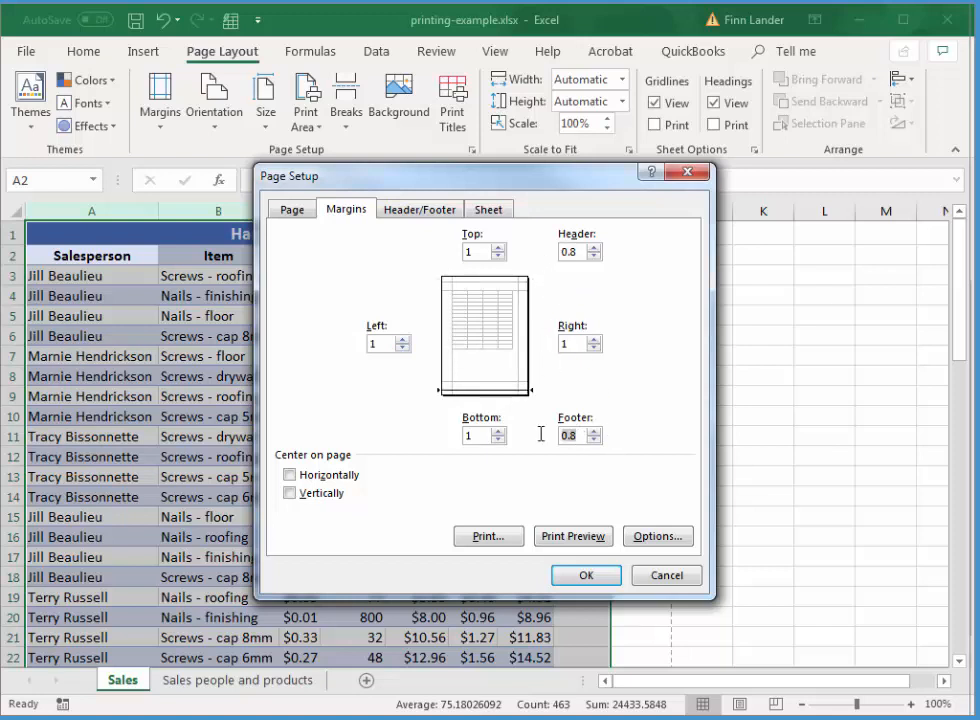
key("Tab")
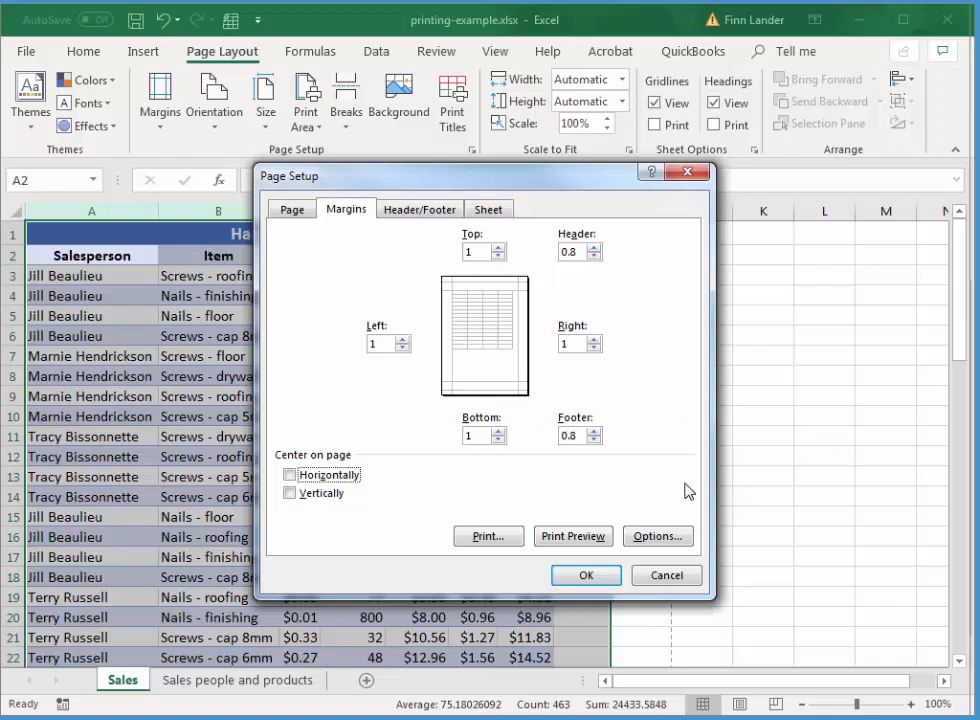
left_click(576, 543)
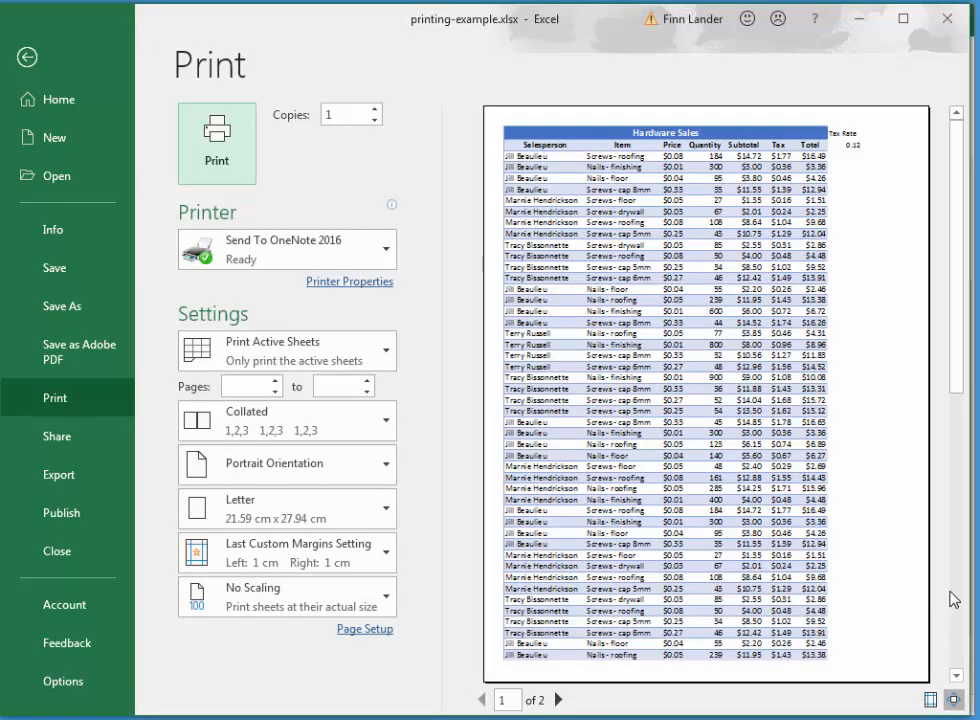
left_click(24, 57)
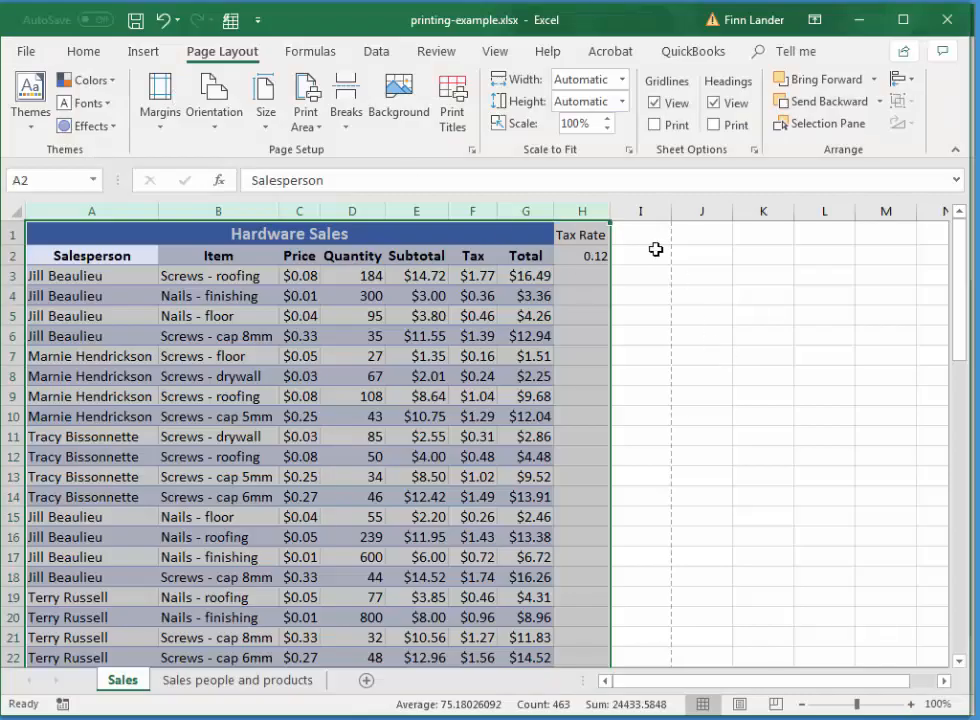
- Center the Sales sheet horizontally on the printed page, leaving vertical centering off
left_click(160, 118)
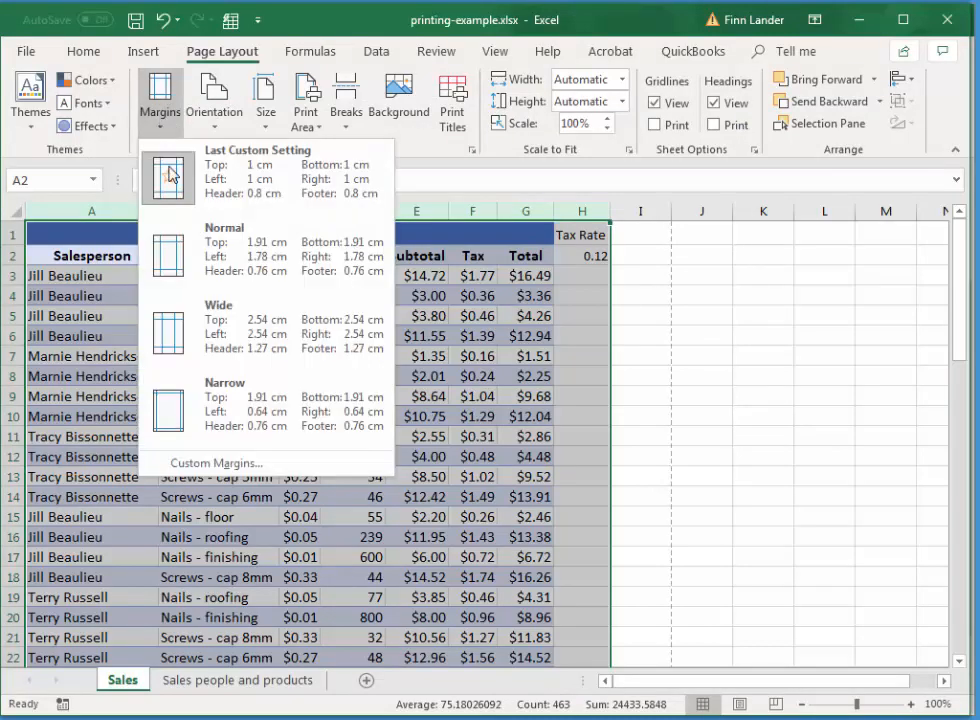
left_click(200, 462)
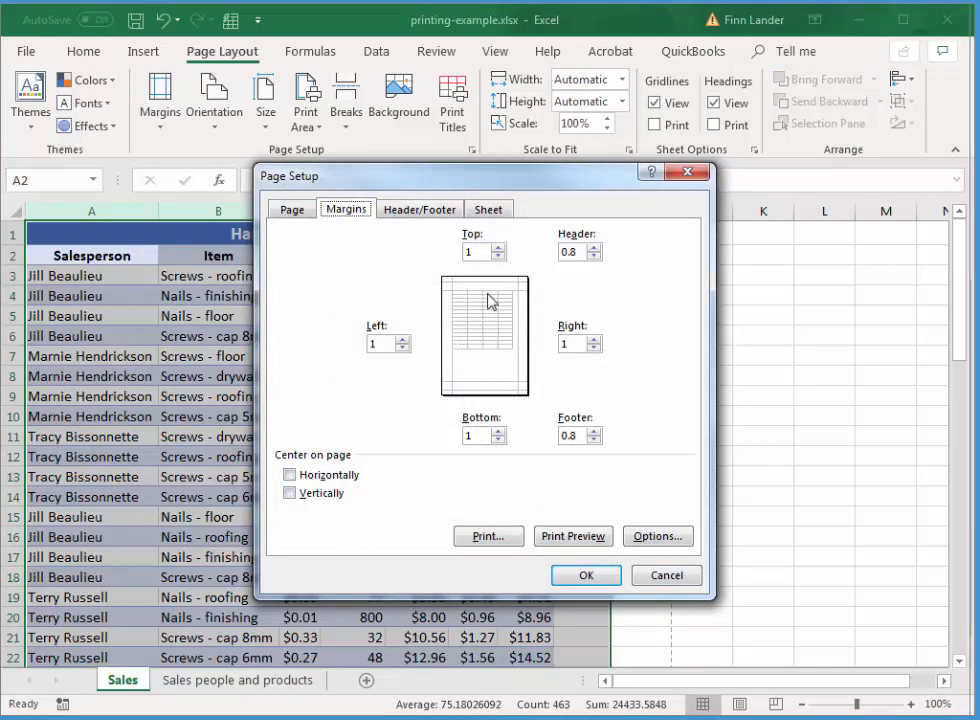
left_click(290, 475)
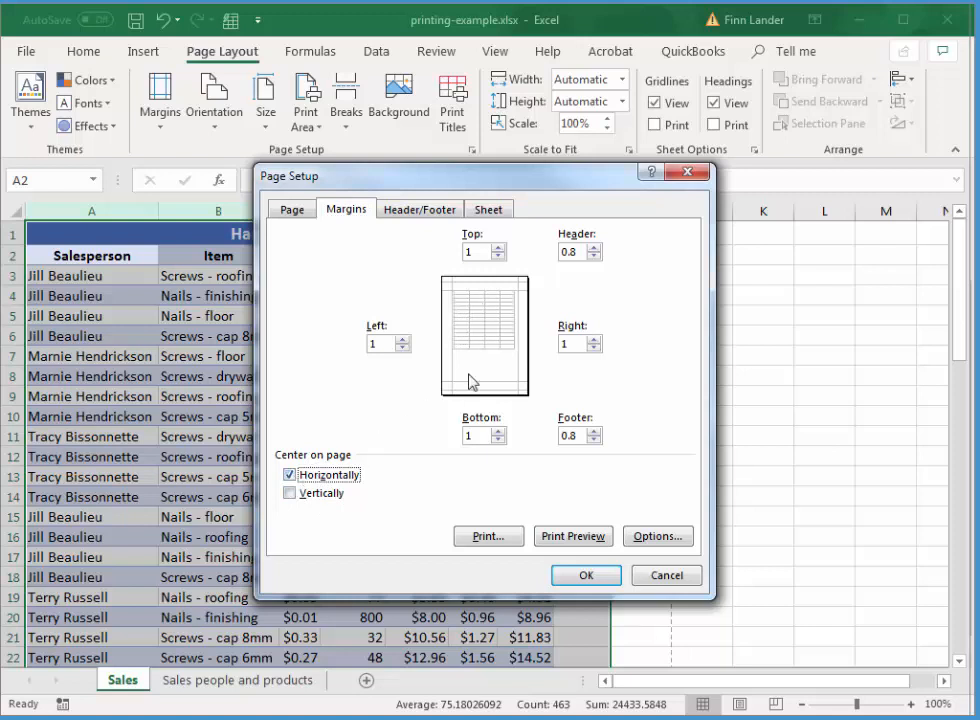
left_click(290, 494)
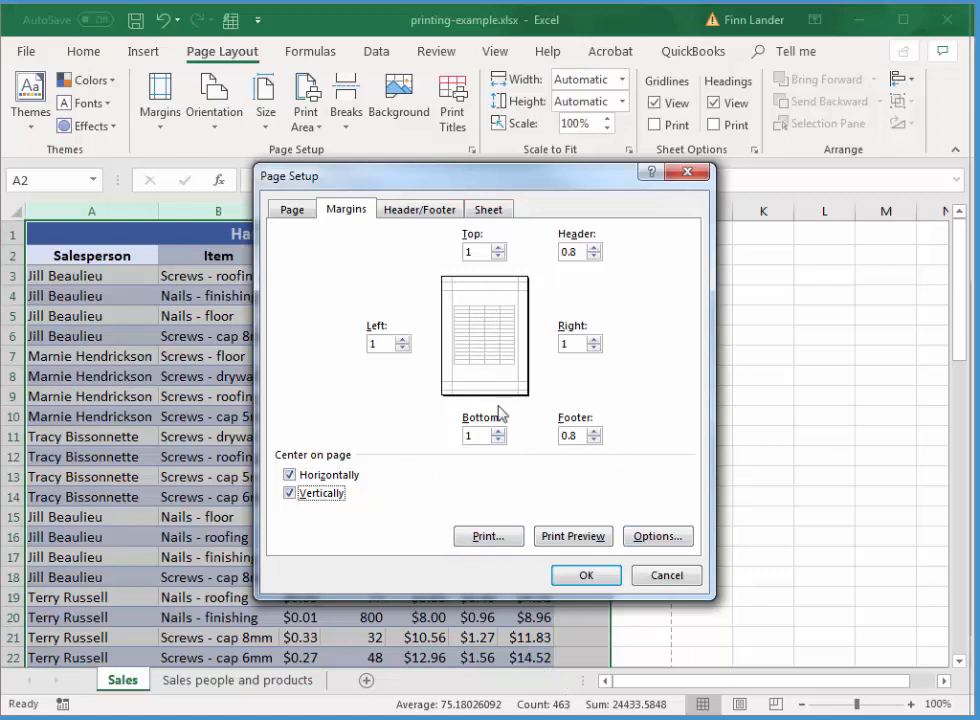
left_click(289, 493)
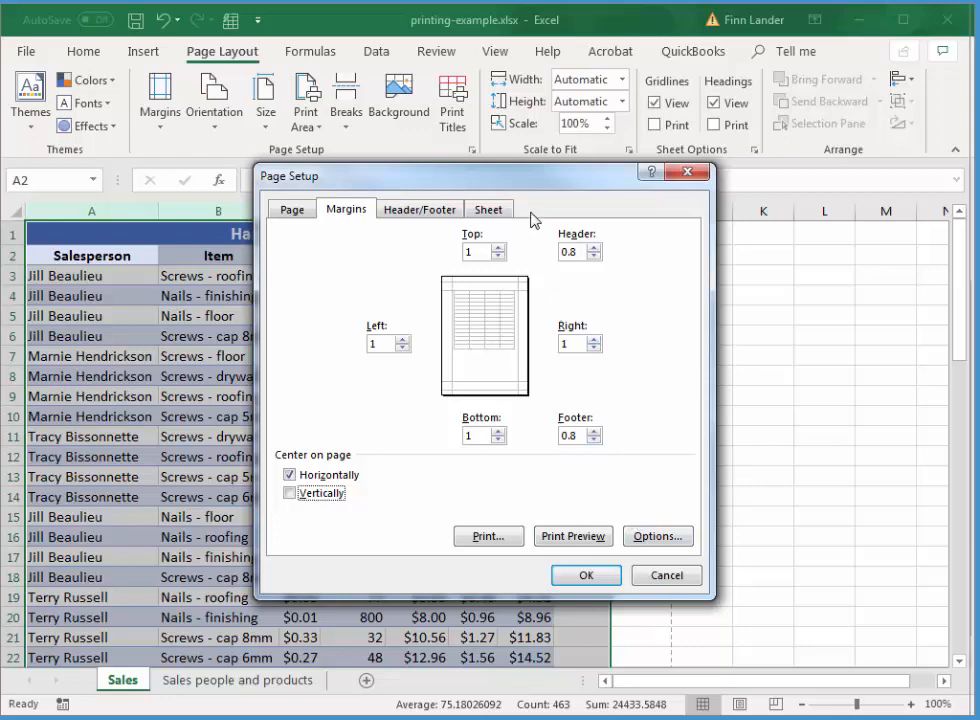
- Create a custom header with the file path and file name in its left section
left_click_drag(430, 176, 440, 149)
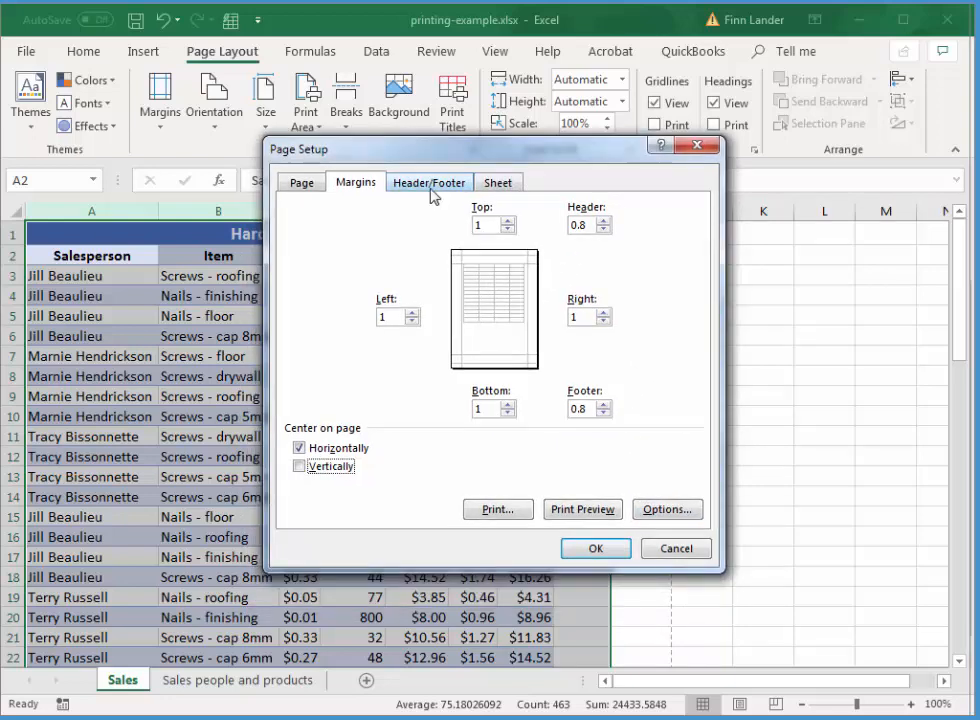
left_click(432, 186)
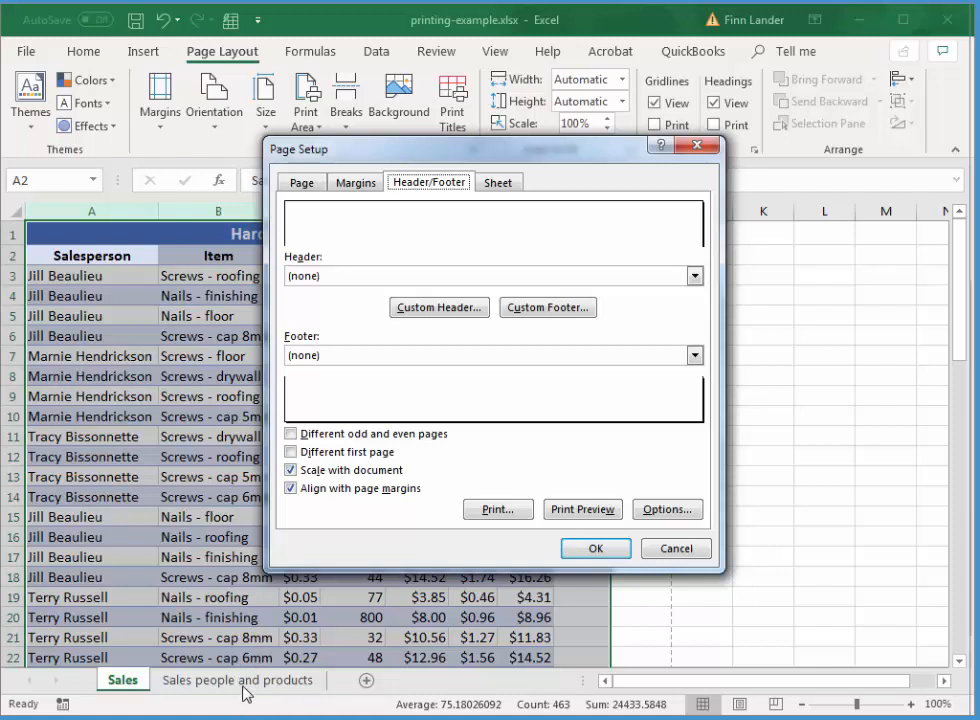
left_click_drag(583, 147, 595, 128)
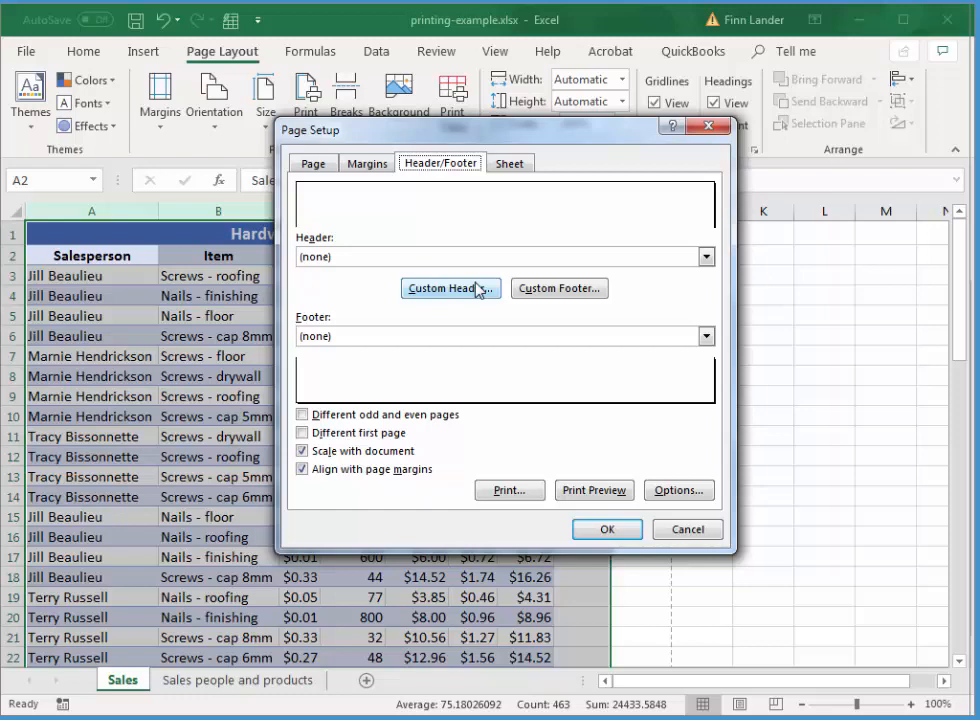
left_click(452, 289)
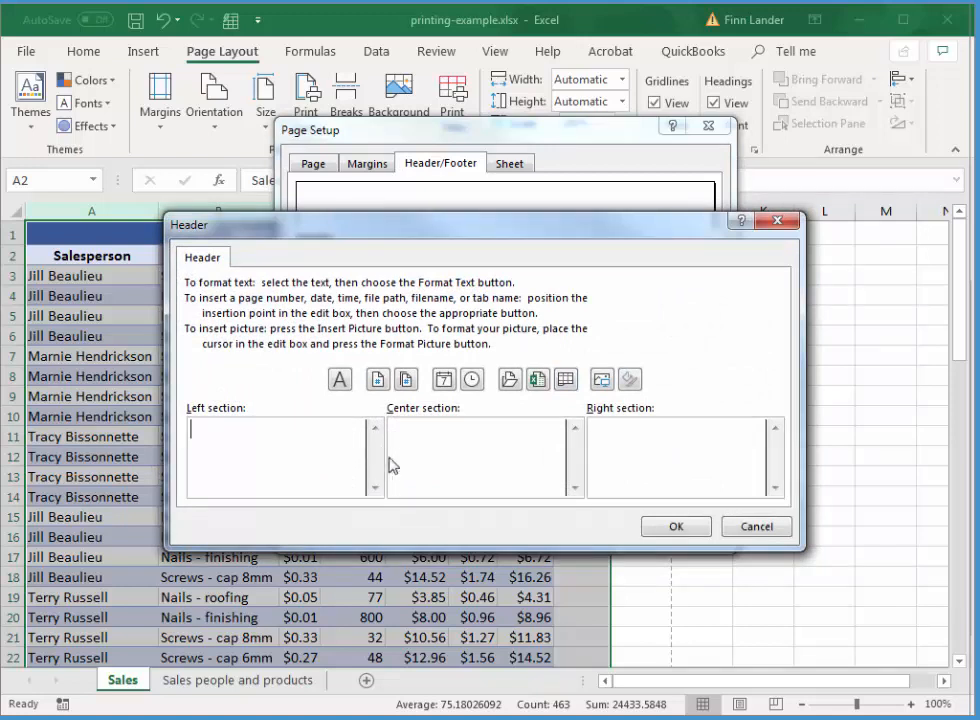
left_click(510, 381)
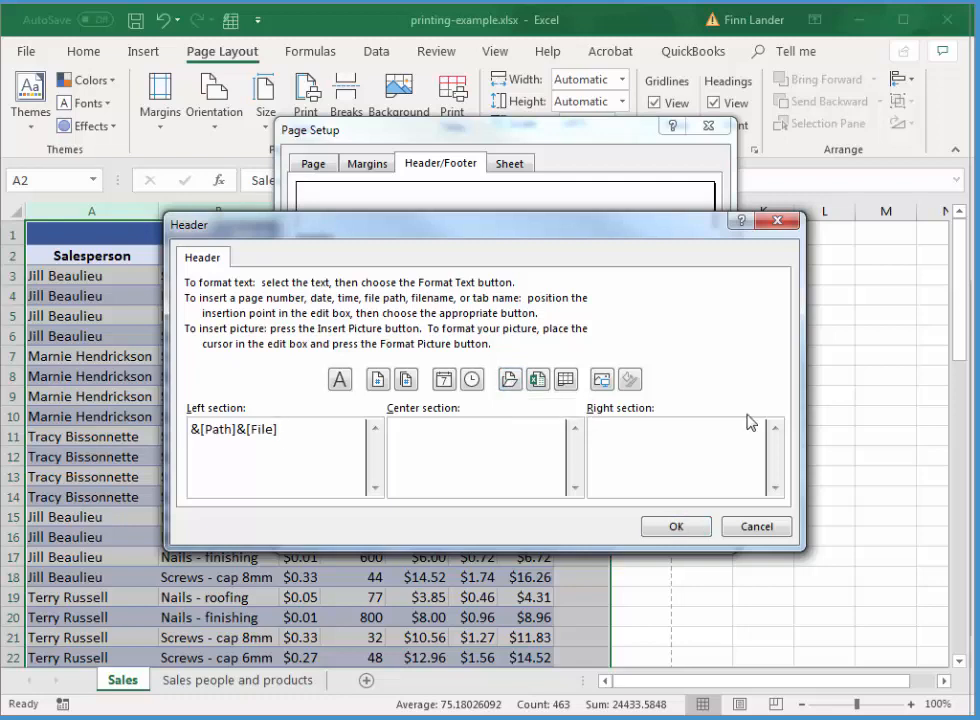
left_click(699, 526)
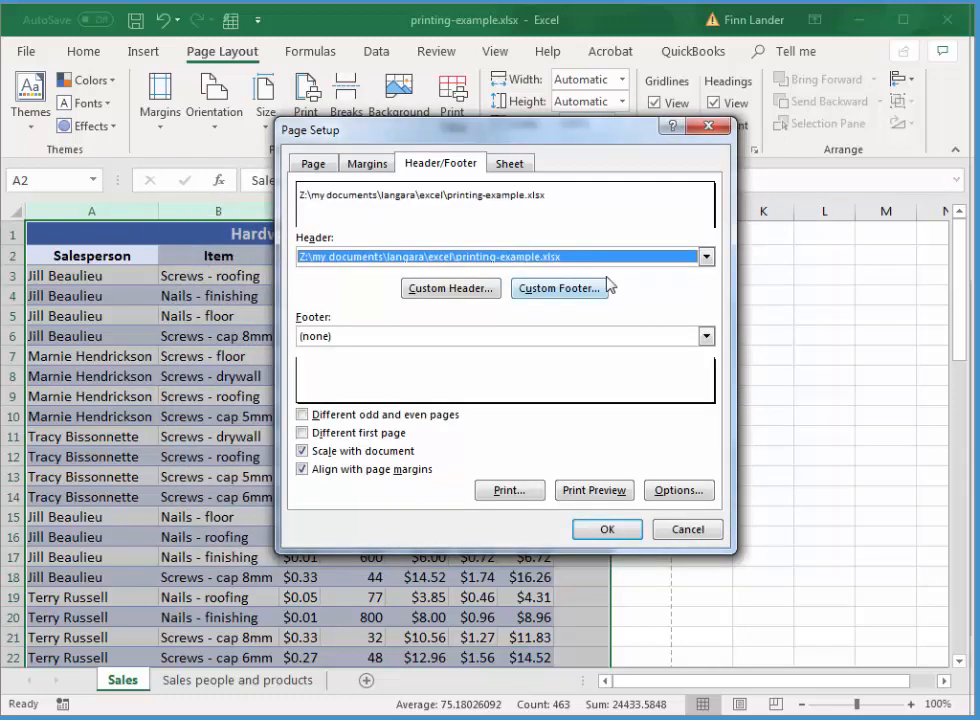
- Create a custom footer with "Last updated by" and the editor's name in the left section and the current date in the right section
left_click(563, 289)
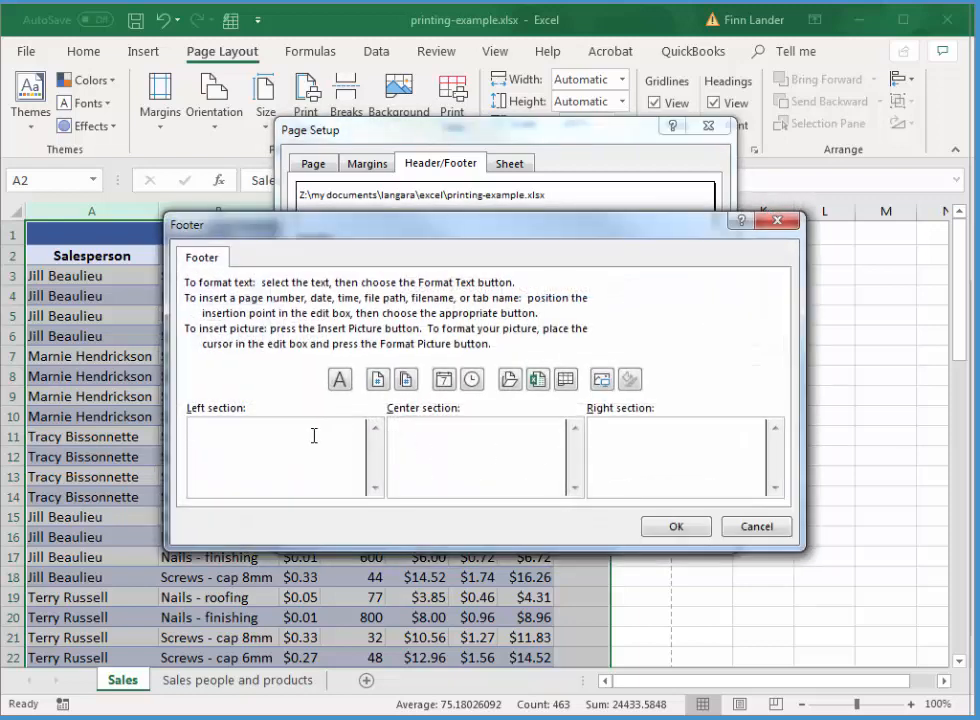
type("Last upad")
key("BackSpace")
key("BackSpace")
type("dated by Marc")
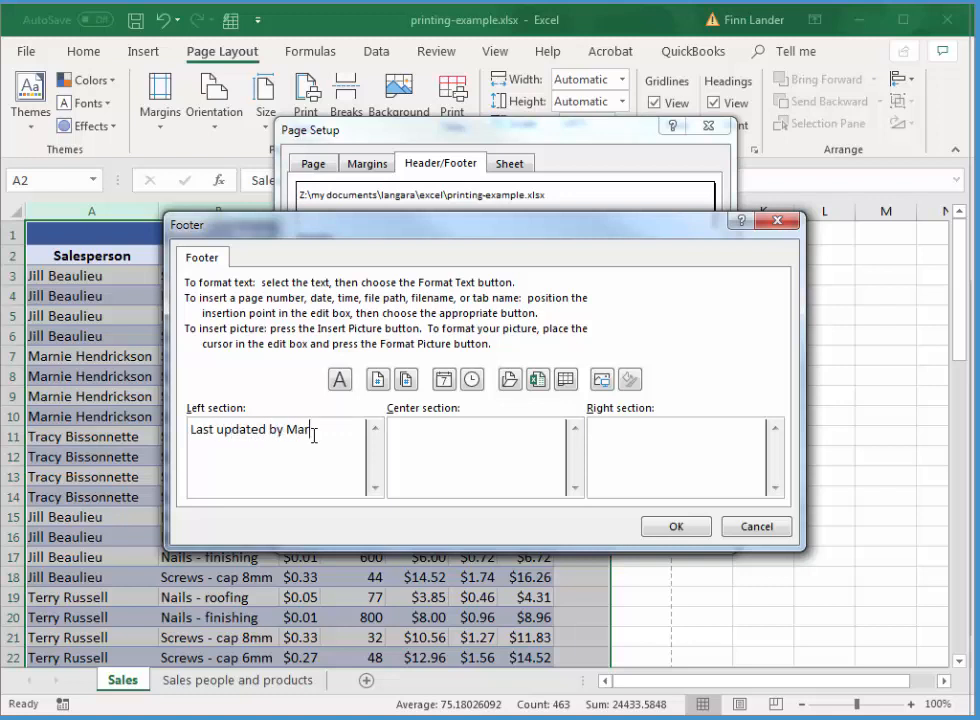
type("us")
left_click(444, 384)
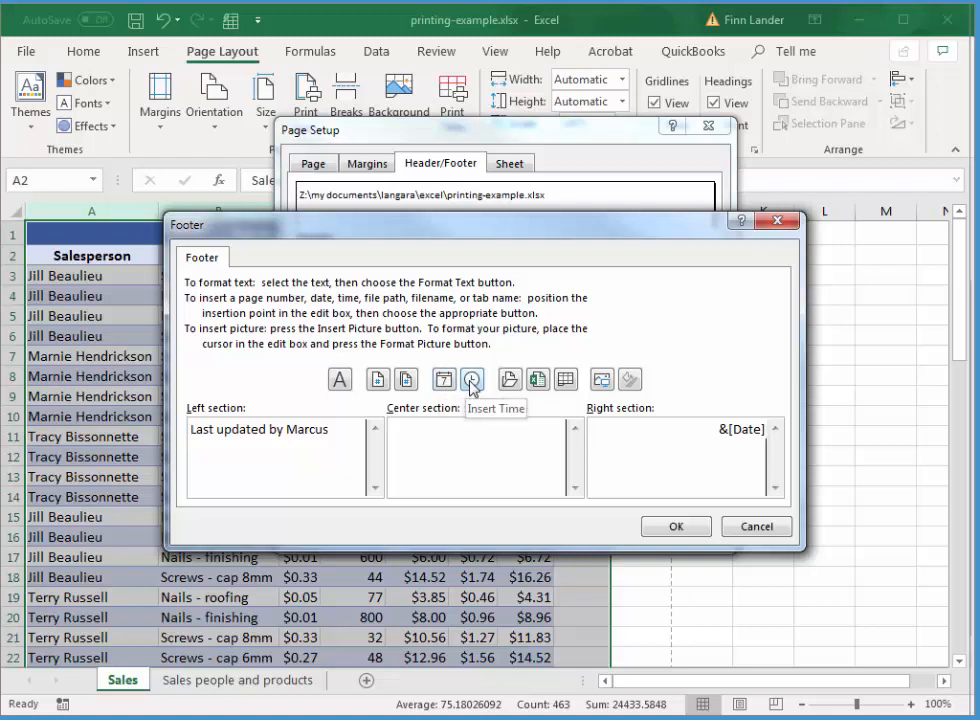
left_click(700, 527)
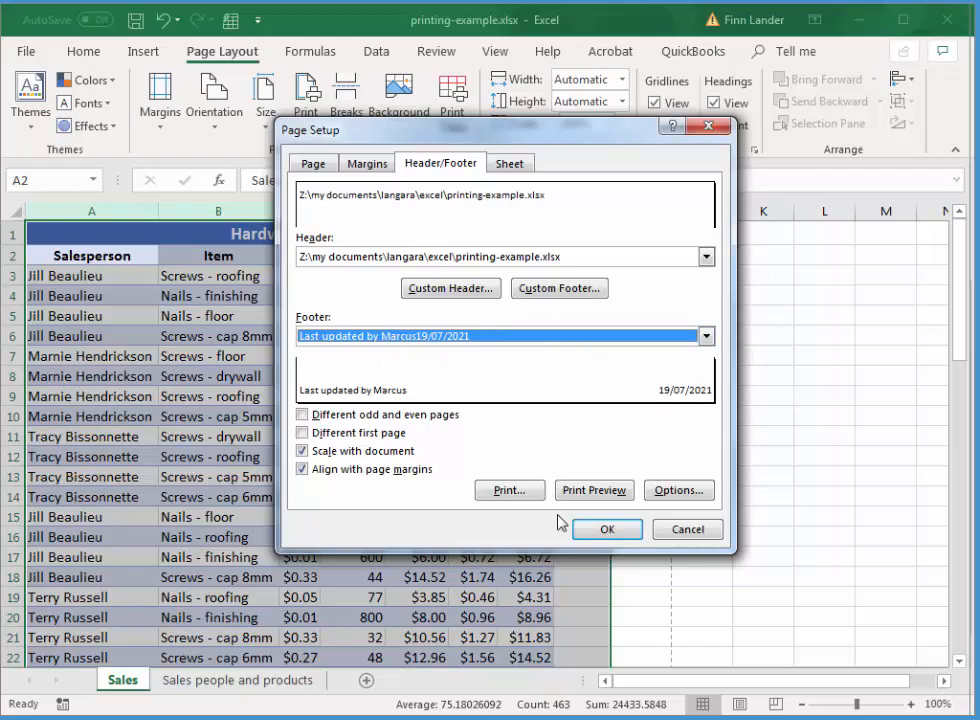
left_click(604, 530)
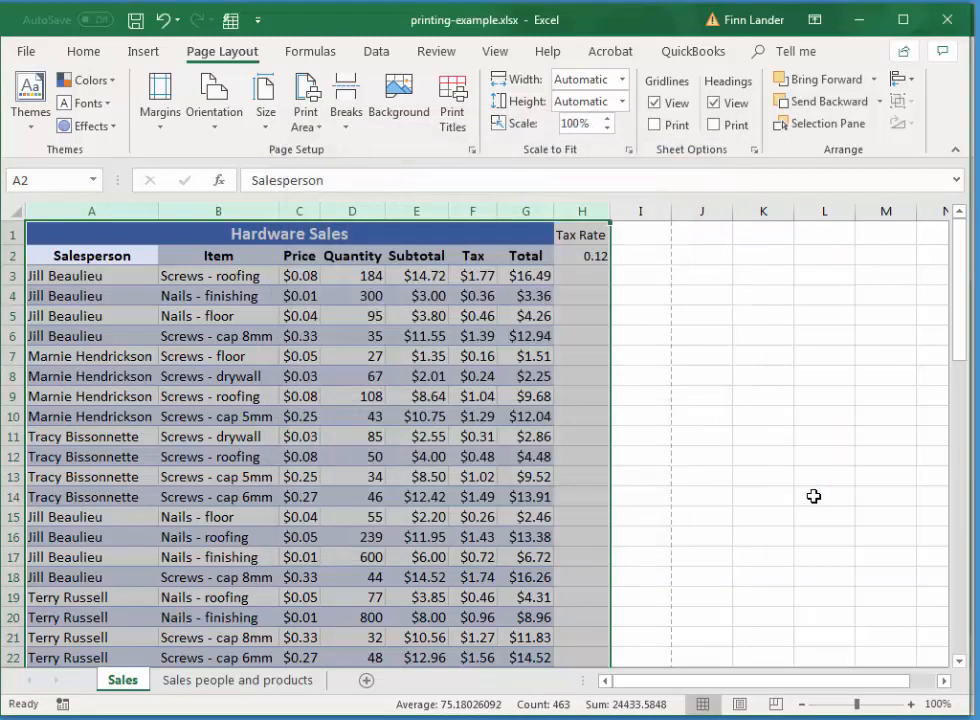
- Set the top and bottom page margins to 1.8 cm from the print preview, and check both pages
left_click(26, 55)
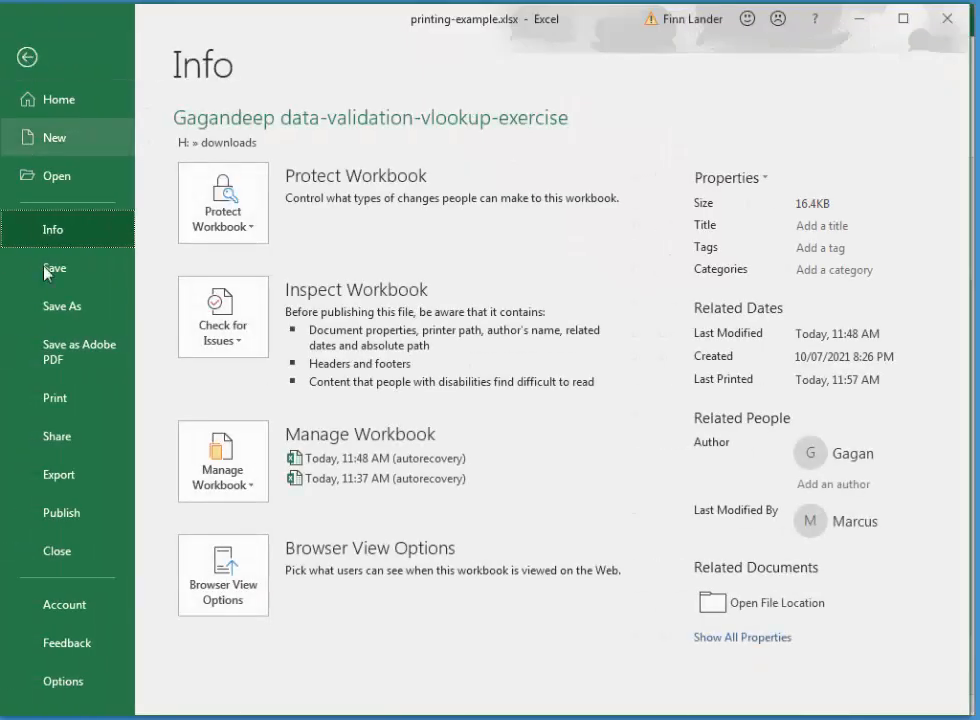
left_click(88, 405)
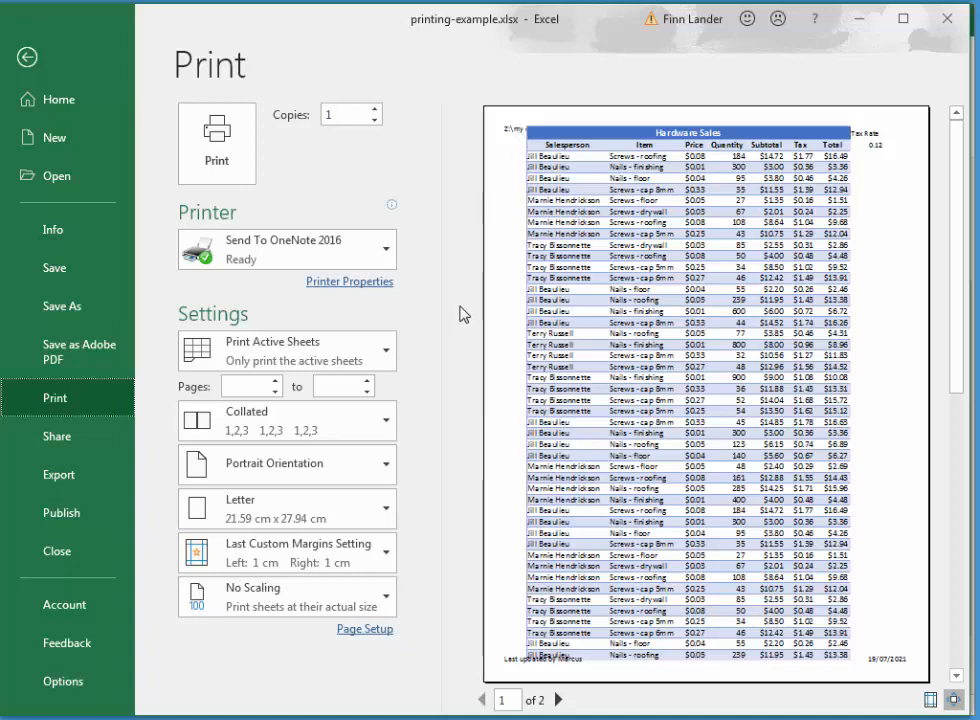
left_click(380, 631)
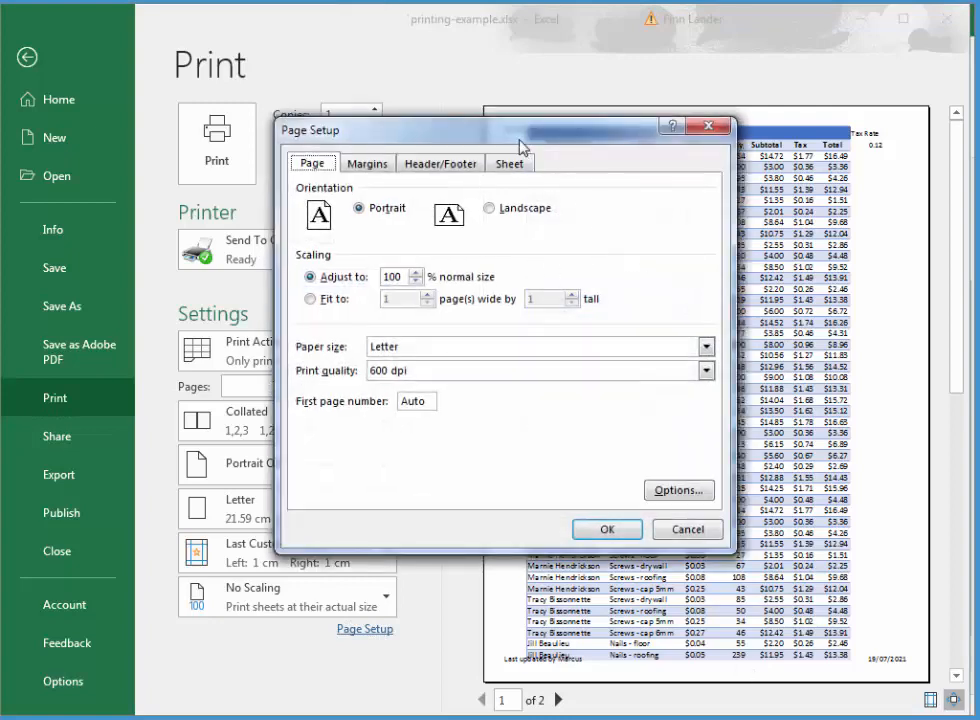
left_click_drag(381, 131, 387, 152)
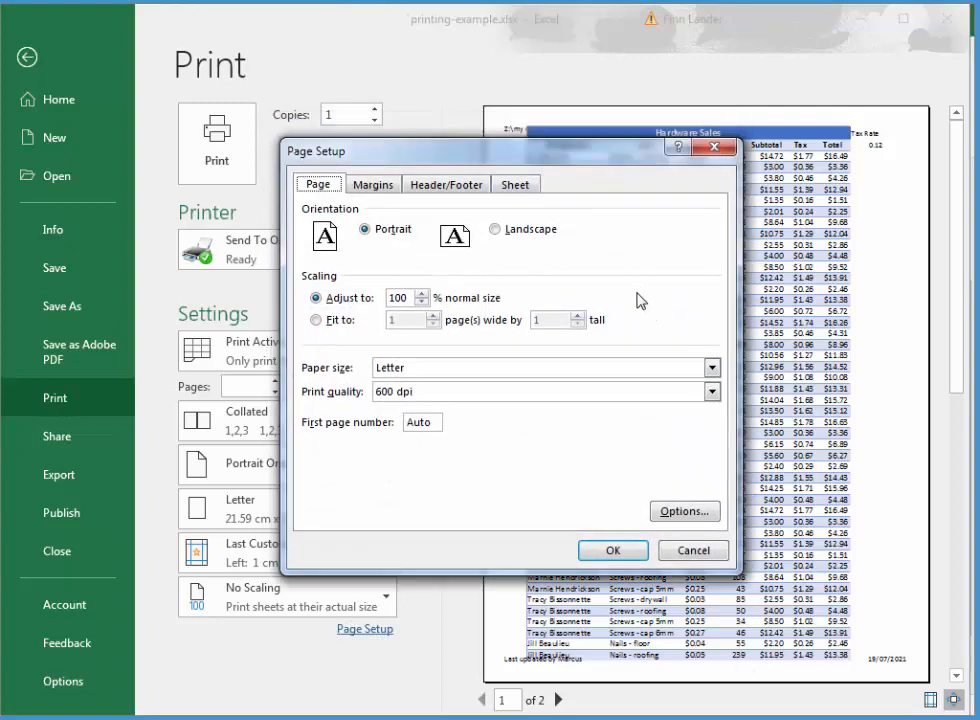
left_click(446, 185)
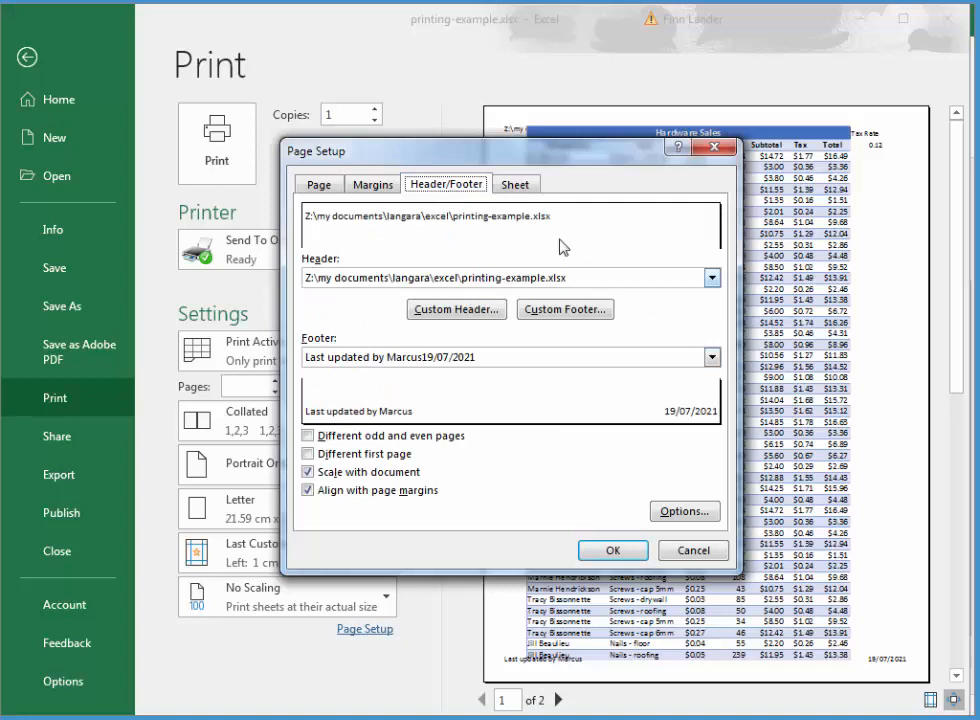
left_click(370, 186)
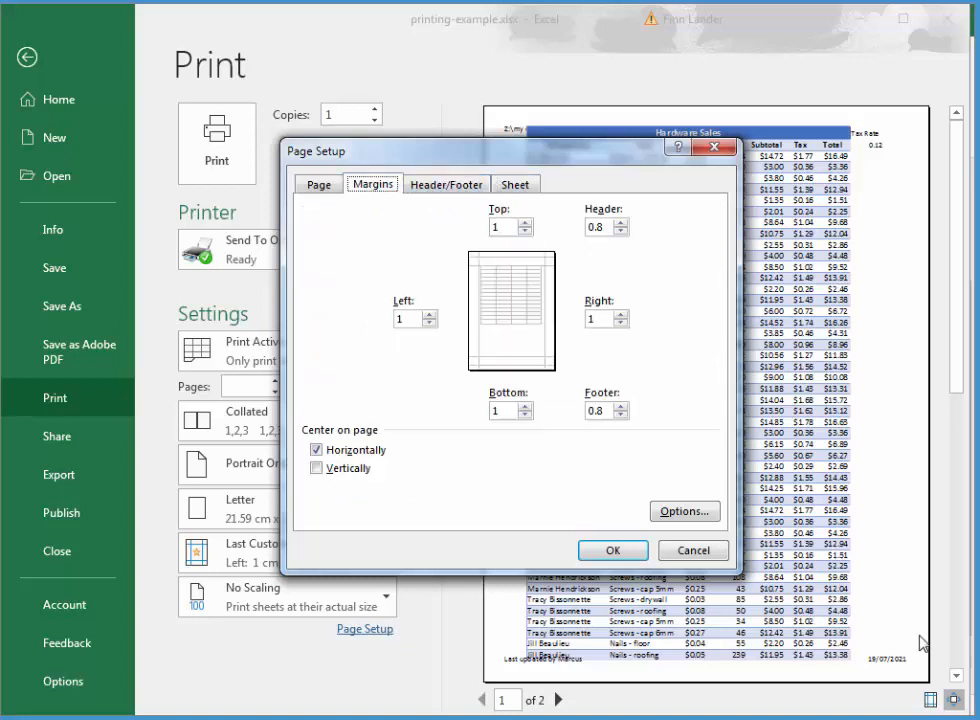
left_click(501, 224)
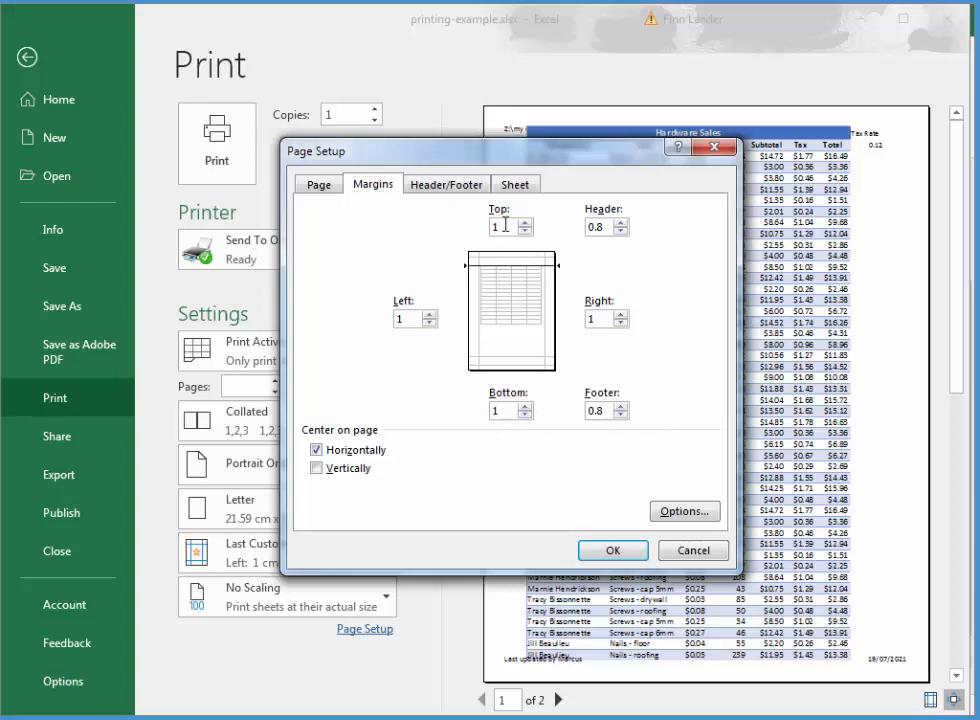
left_click(509, 410)
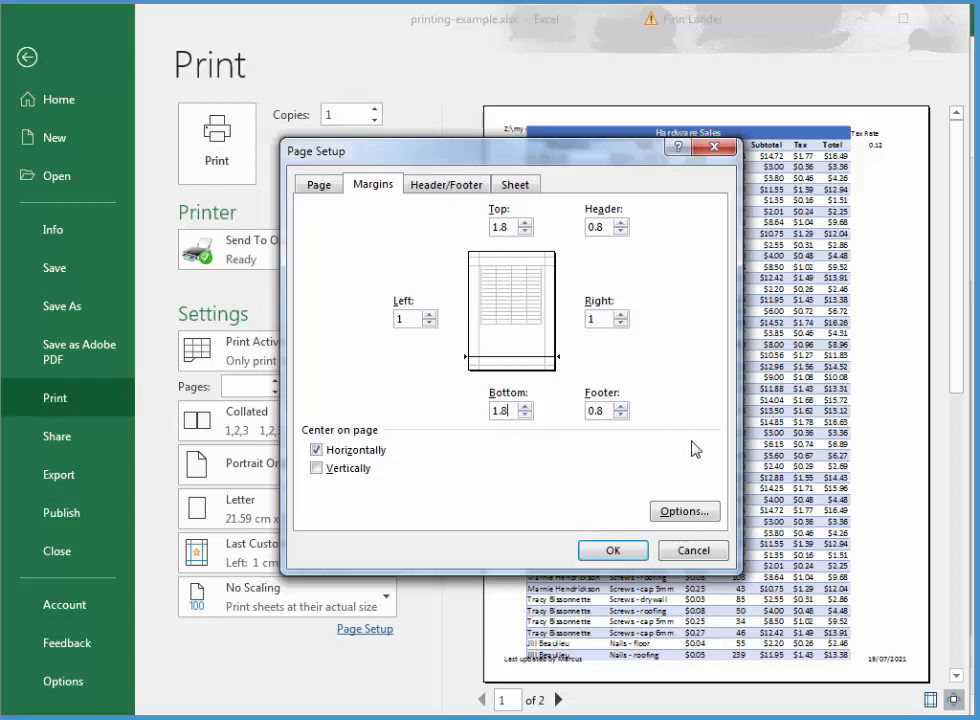
left_click(615, 550)
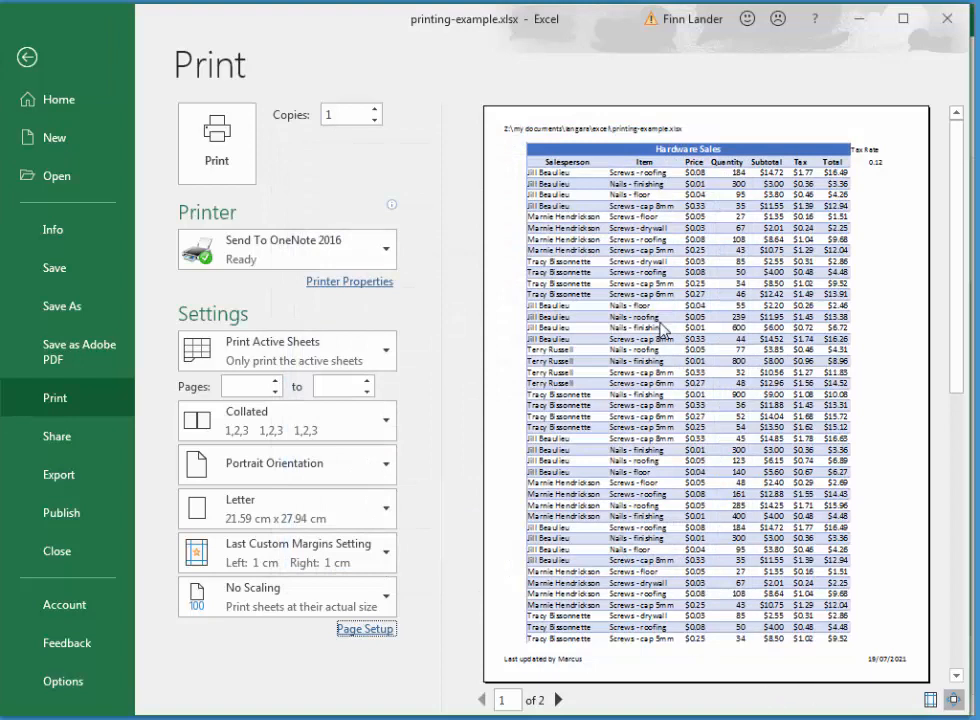
left_click(558, 700)
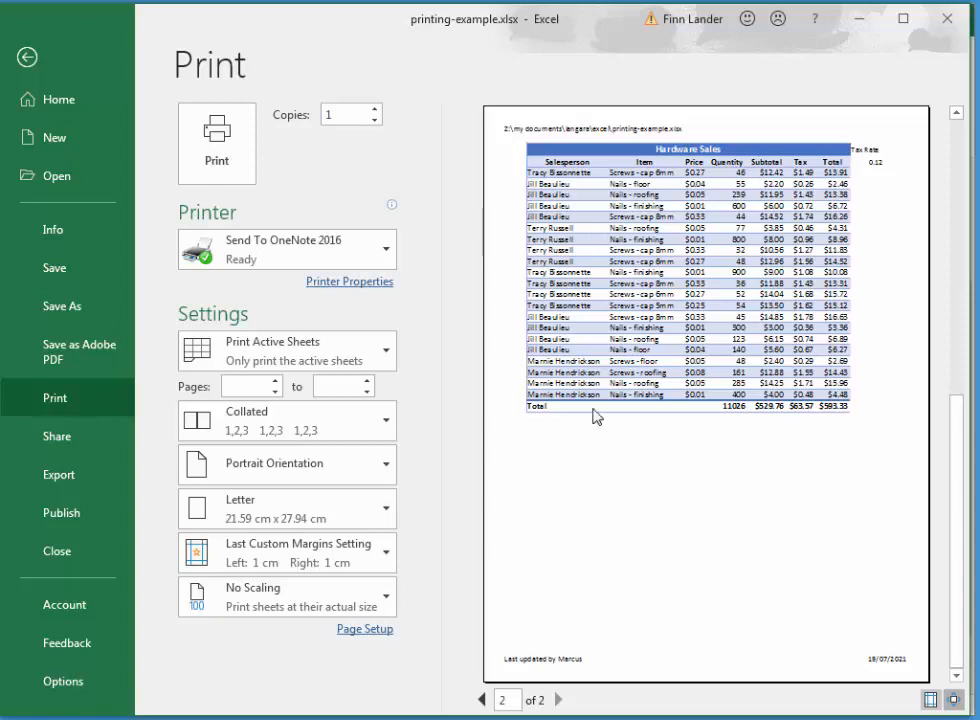
left_click(481, 699)
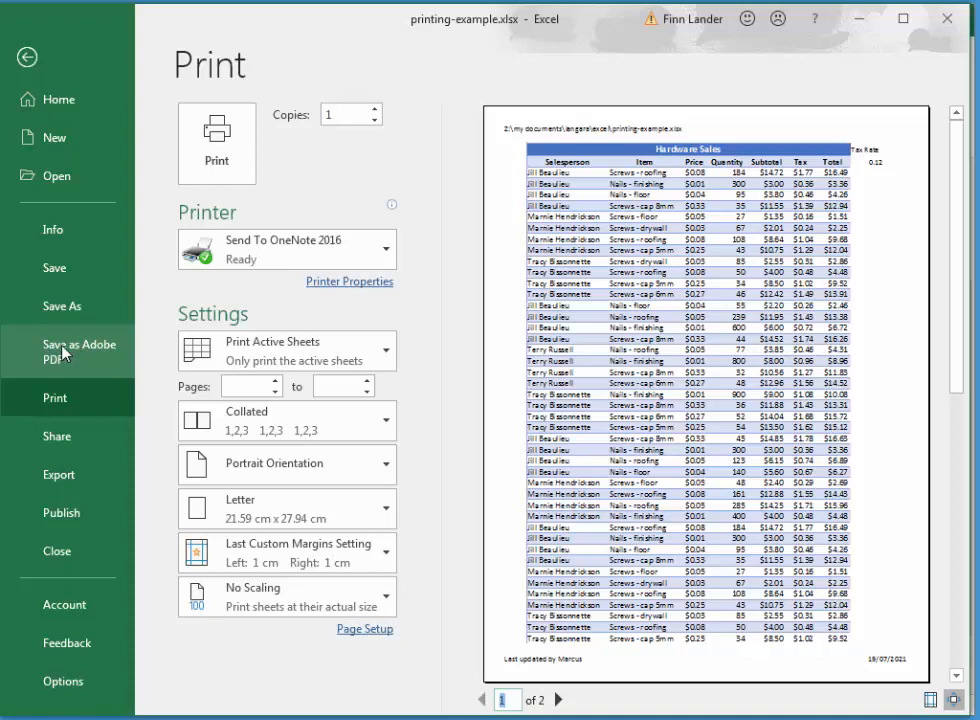
- Convert only the Sales sheet to an Adobe PDF at actual size, saving the workbook first, and name the PDF printing-example1.pdf
left_click(64, 352)
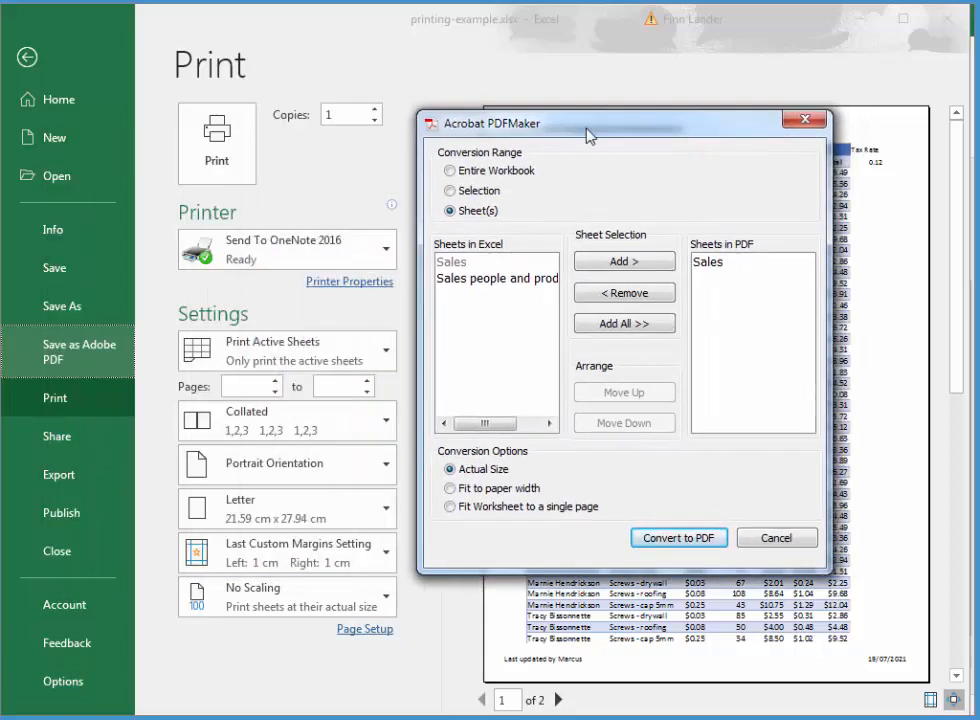
left_click_drag(586, 131, 556, 209)
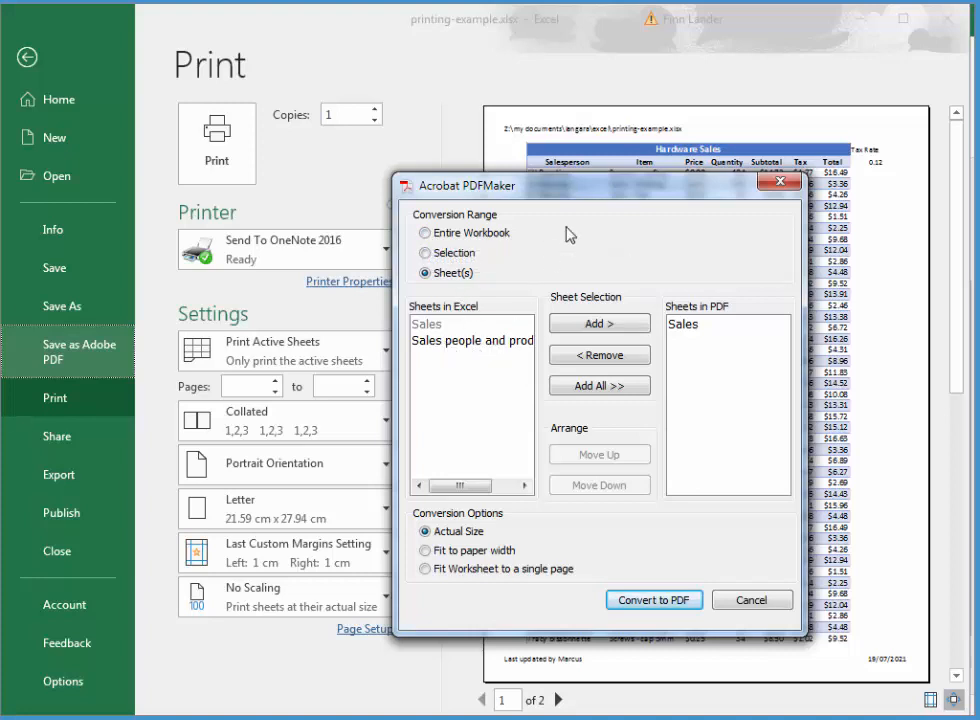
left_click_drag(580, 192, 543, 173)
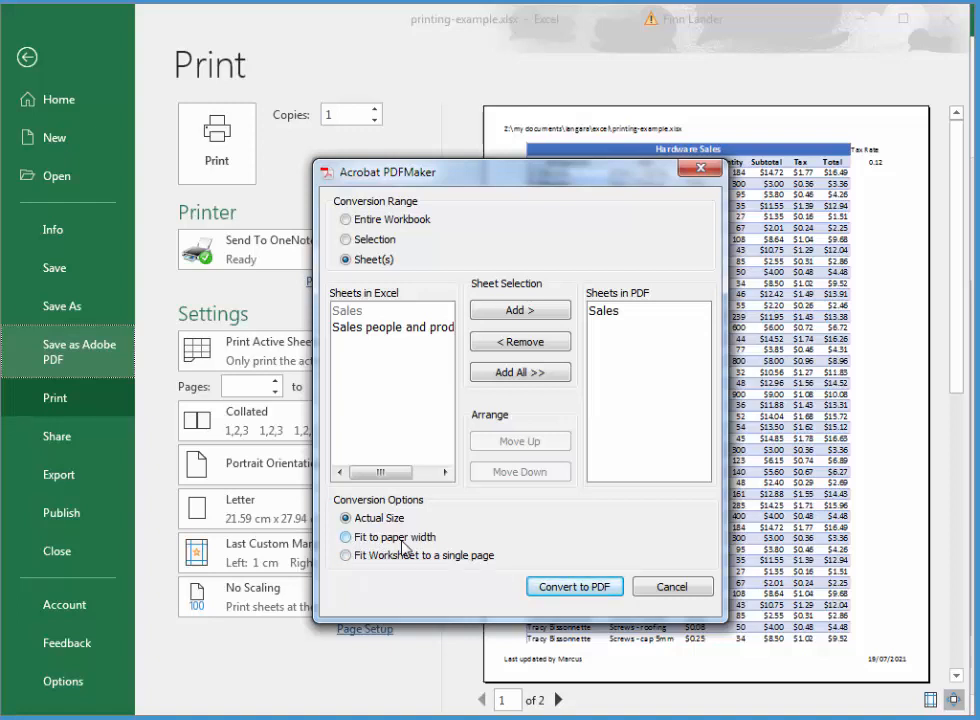
left_click_drag(457, 188, 594, 211)
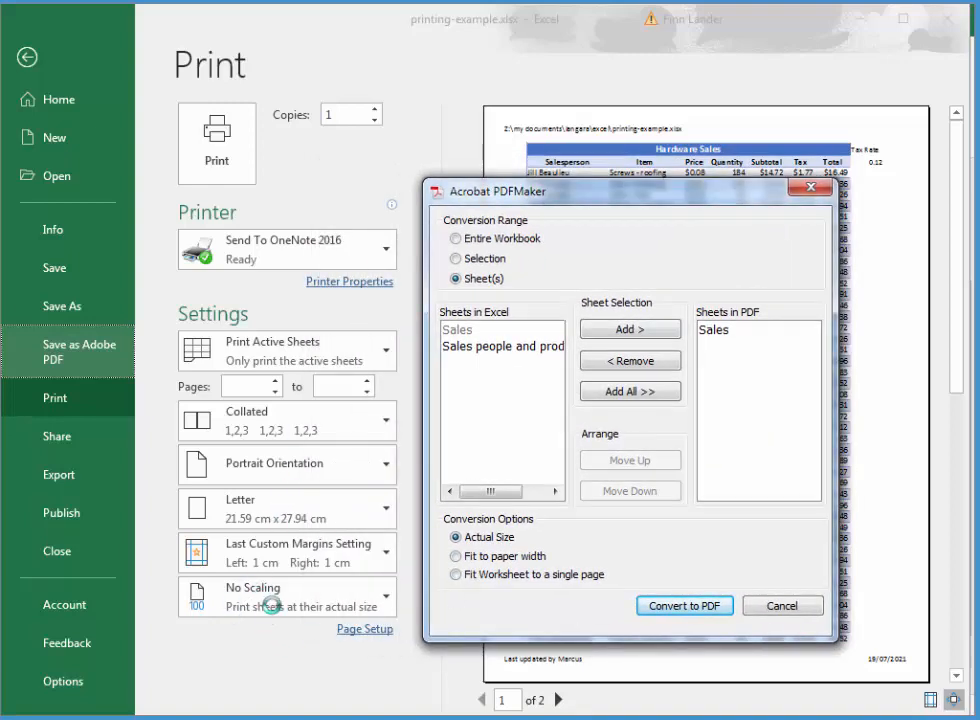
left_click_drag(680, 192, 553, 198)
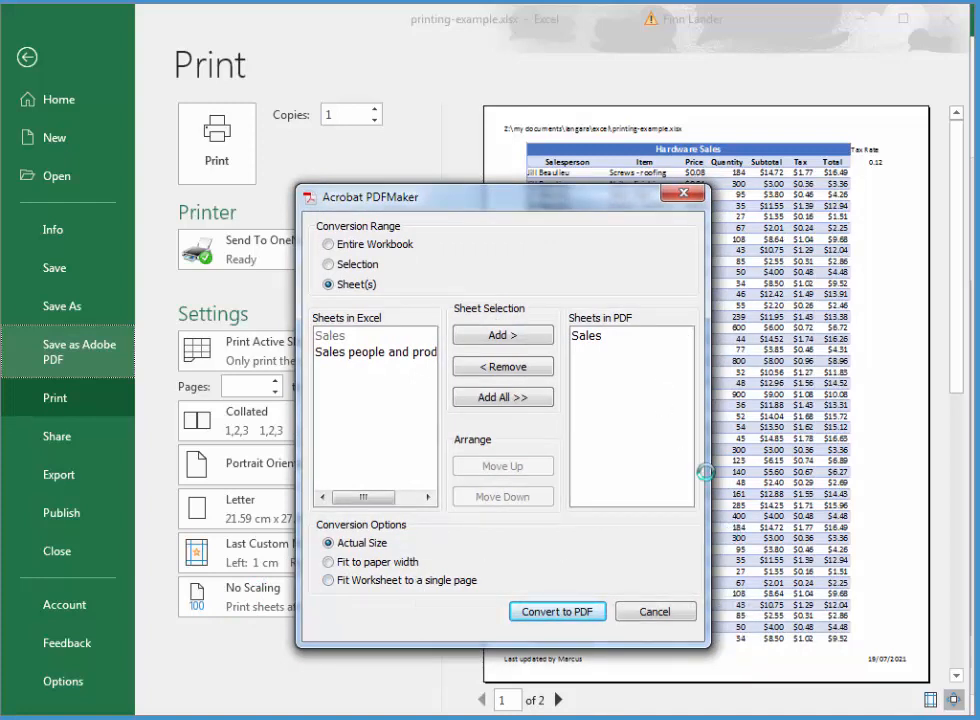
left_click(585, 622)
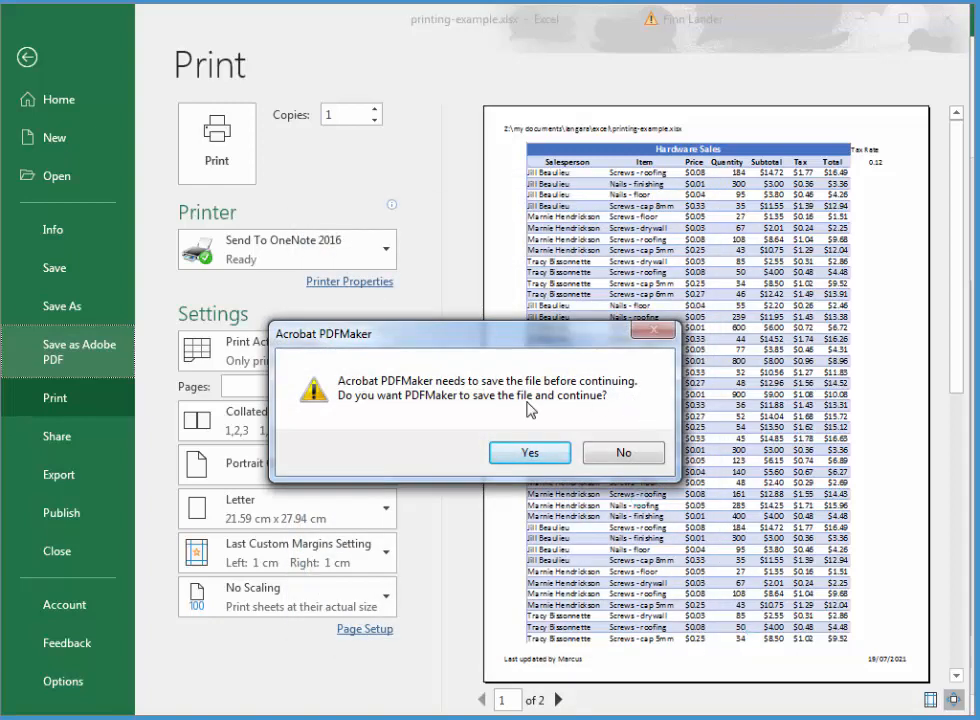
left_click(531, 453)
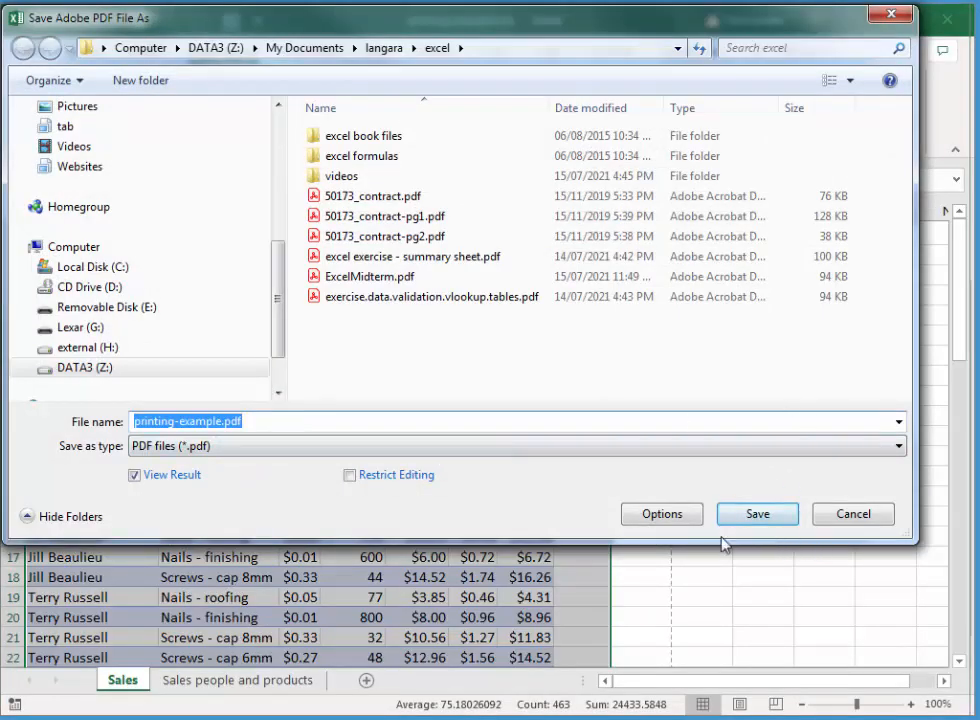
left_click(223, 421)
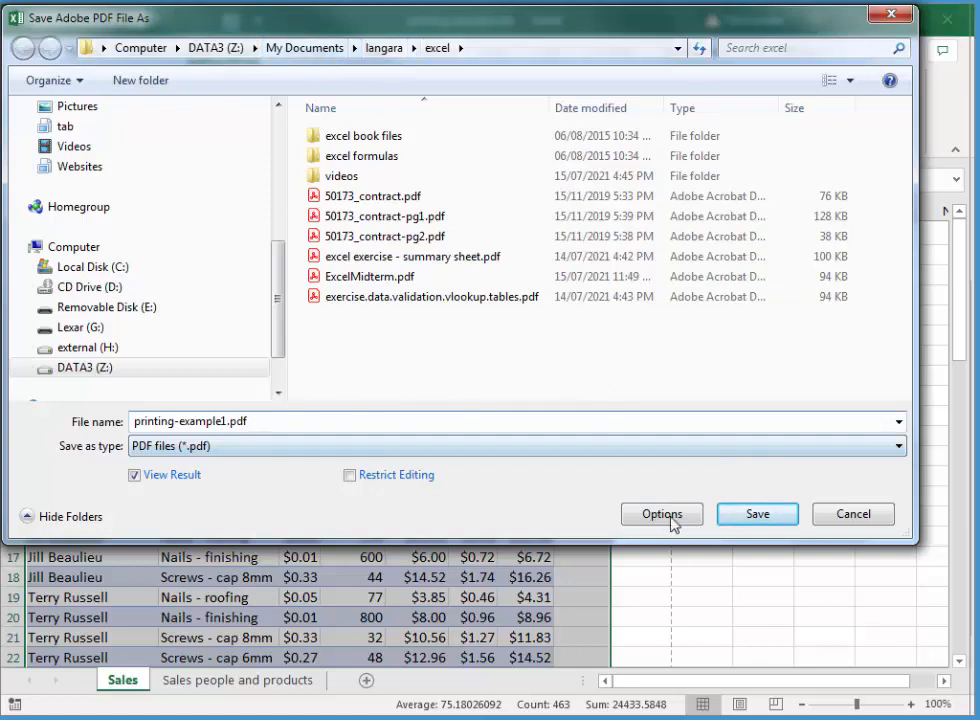
left_click(756, 515)
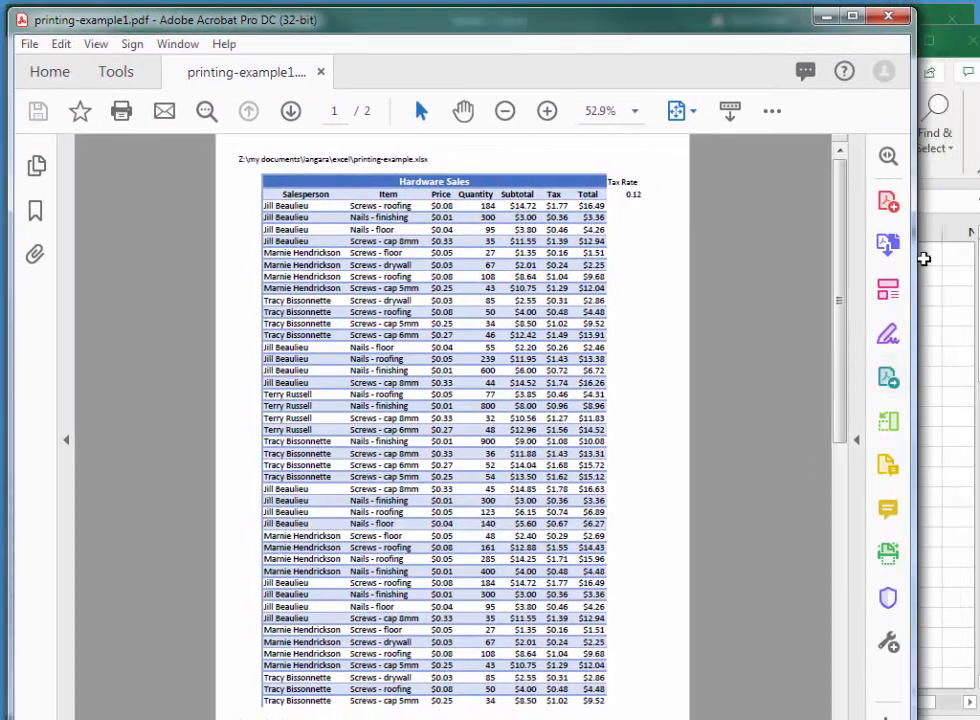
- Widen the Acrobat window and fit the PDF's whole first page in view to examine its header, table and footer
left_click_drag(917, 260, 974, 257)
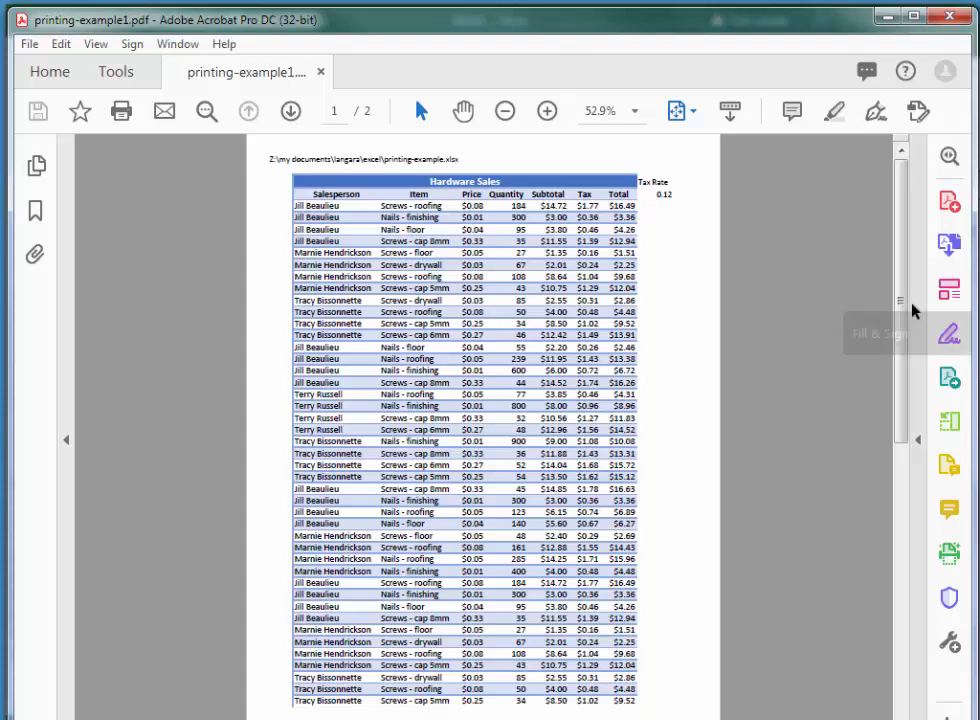
mouse_move(899, 291)
left_mouse_down()
mouse_move(914, 584)
mouse_move(895, 269)
mouse_move(921, 532)
mouse_move(899, 280)
left_mouse_up()
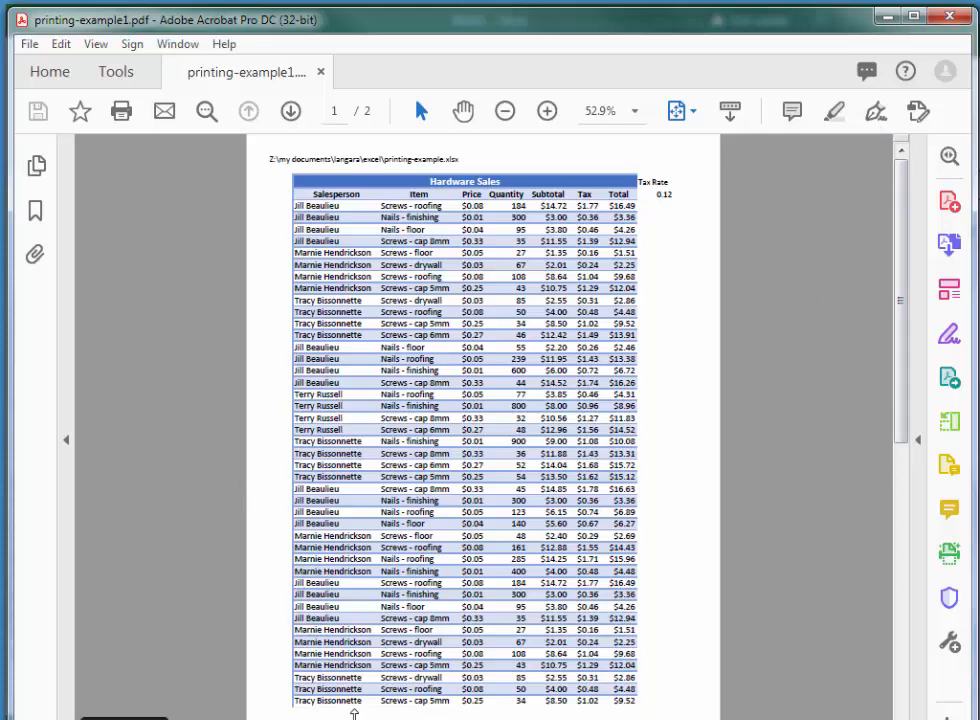
key("ctrl+0")
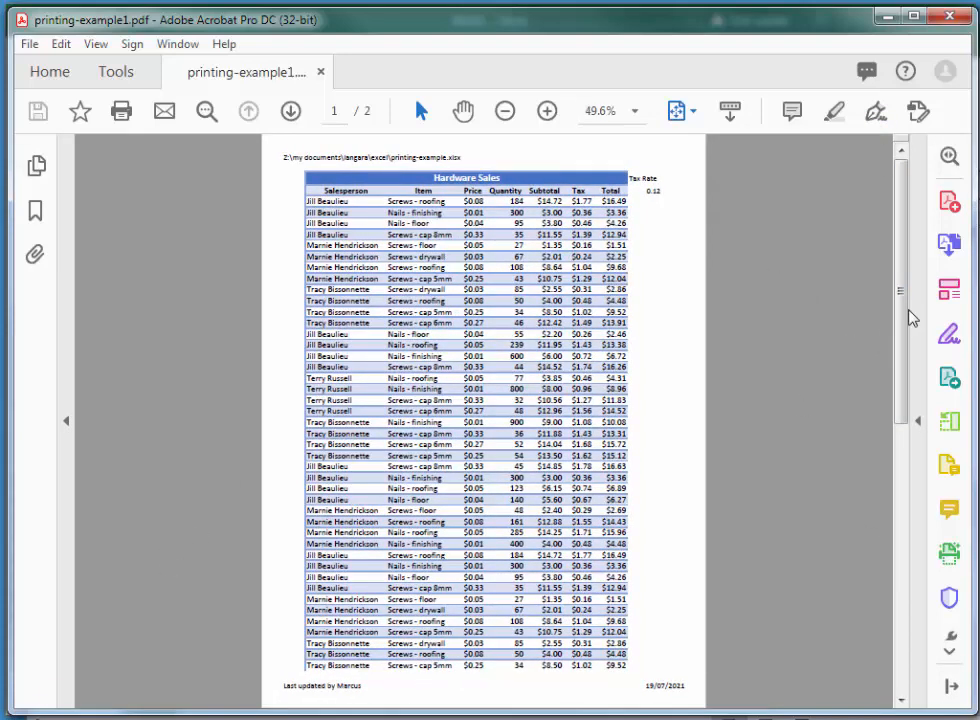
left_click_drag(906, 306, 930, 256)
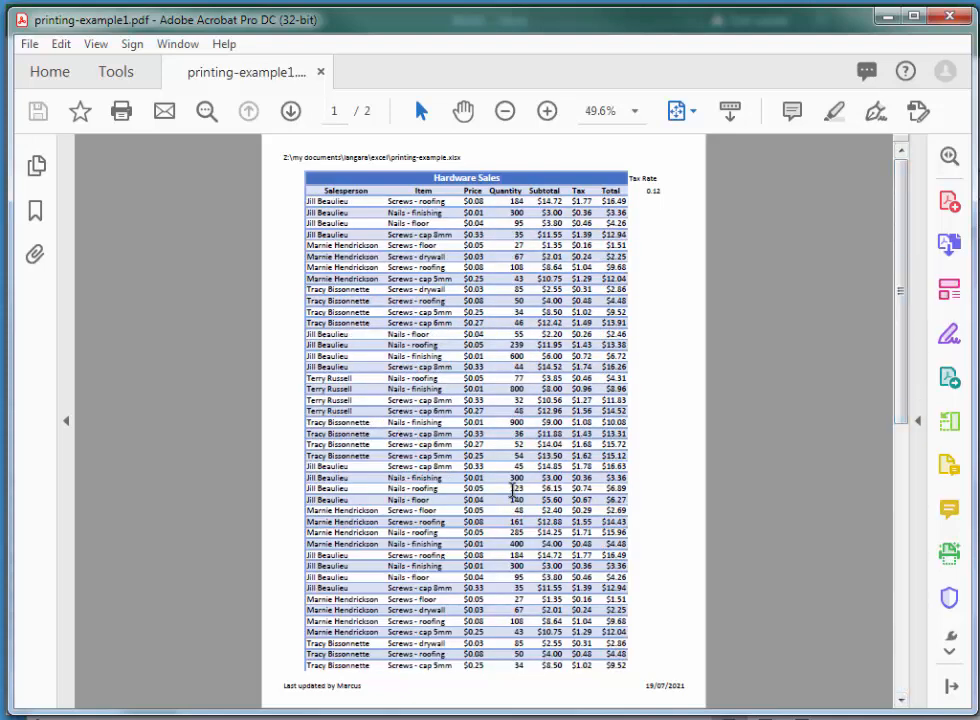